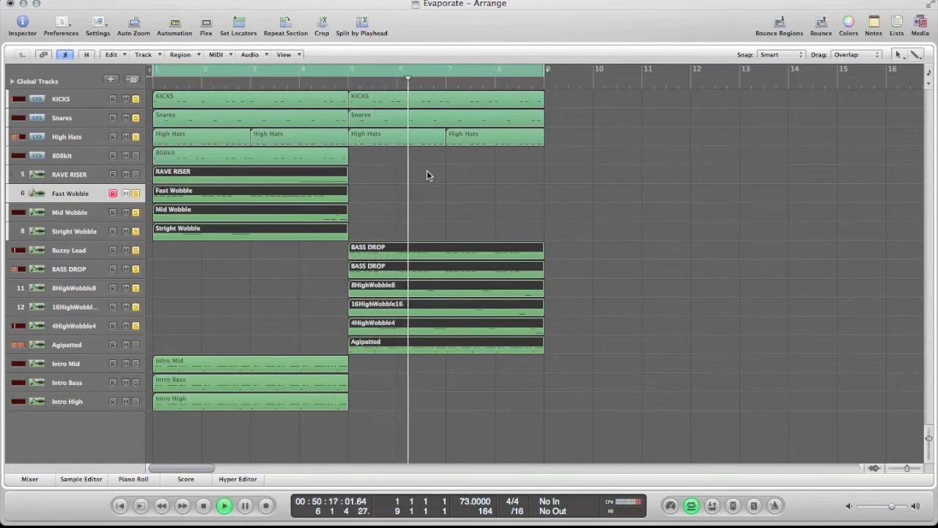
# Step: Stop playback, set the cycle range to bars 1 to 5, and select the Fast Wobble region
pyautogui.click(541, 189)
pyautogui.click(394, 198)
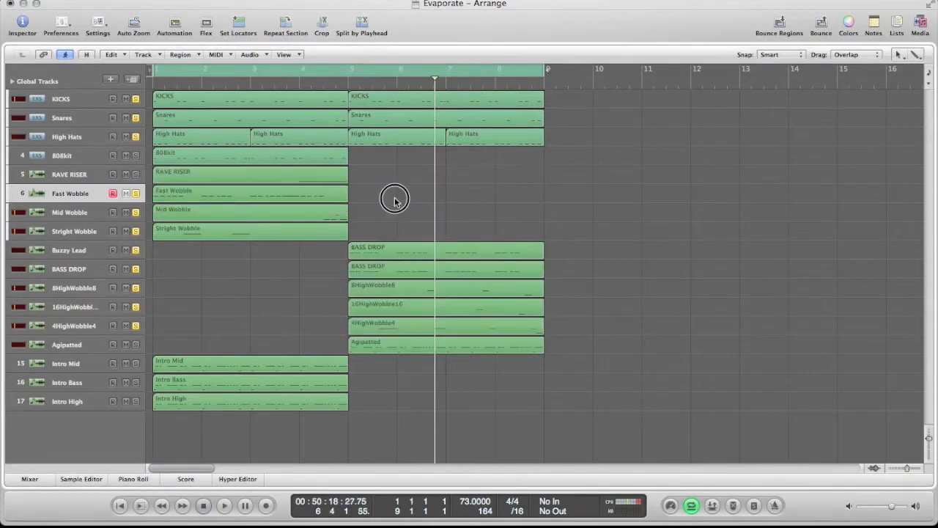
pyautogui.click(394, 199)
pyautogui.click(292, 177)
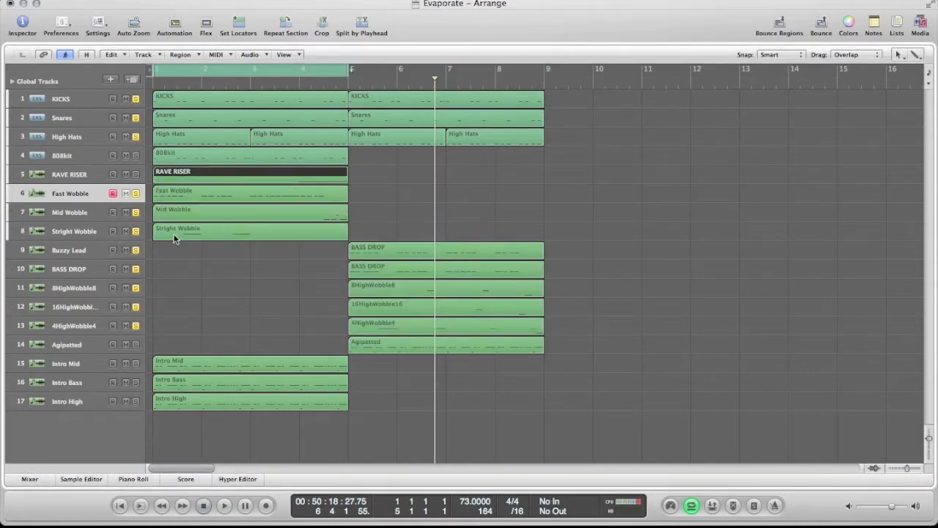
pyautogui.click(200, 196)
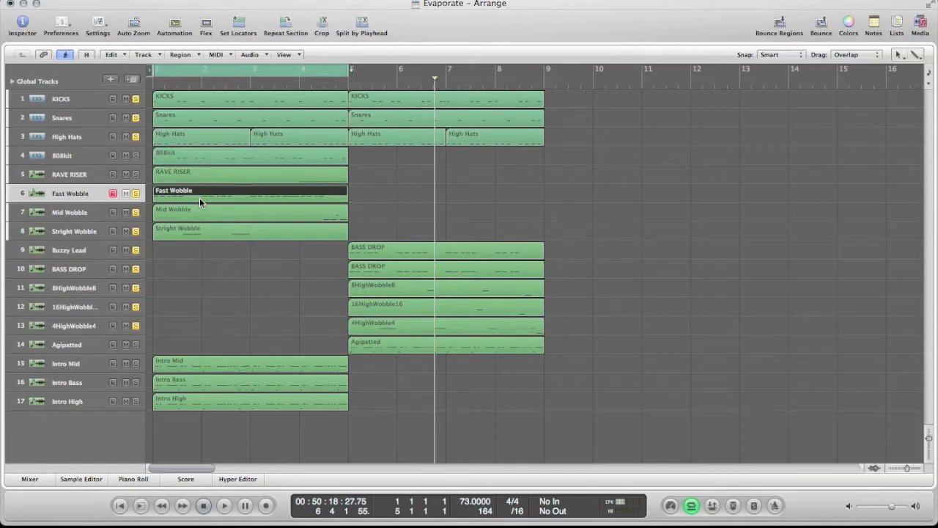
pyautogui.click(209, 246)
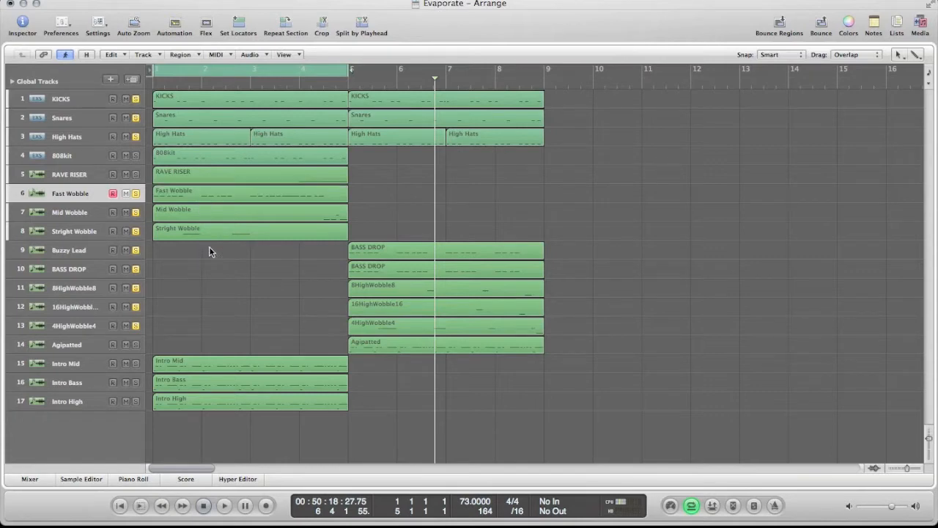
pyautogui.click(202, 195)
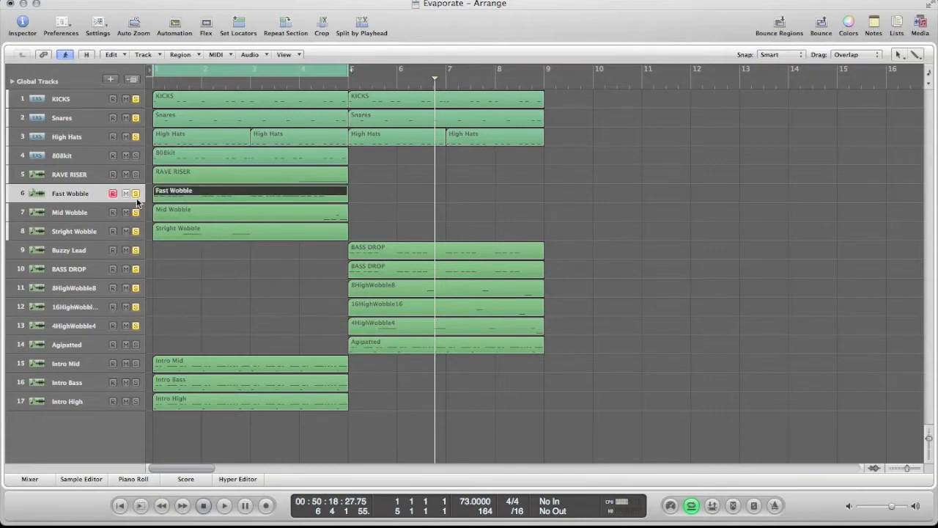
# Step: Select the Fast Wobble track, unsolo Mid Wobble and Stright Wobble, and show the mixer
pyautogui.click(73, 193)
pyautogui.click(112, 194)
pyautogui.click(172, 271)
pyautogui.click(79, 195)
pyautogui.click(136, 212)
pyautogui.click(136, 231)
pyautogui.press('x')
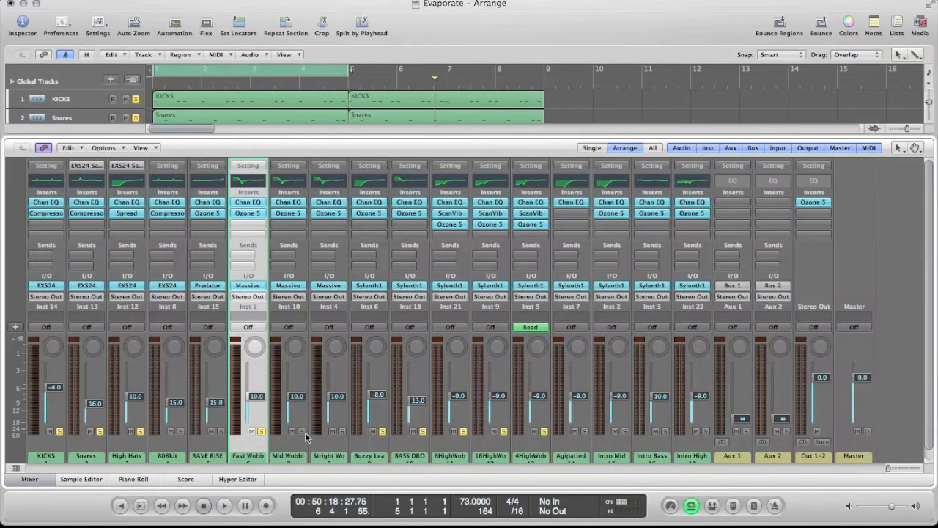
# Step: Unsolo the Buzzy Lead, BASS DROP and three HighWobble channels, leaving only the drums and Fast Wobble soloed
pyautogui.click(382, 431)
pyautogui.click(463, 431)
pyautogui.click(544, 431)
pyautogui.click(534, 327)
pyautogui.click(535, 317)
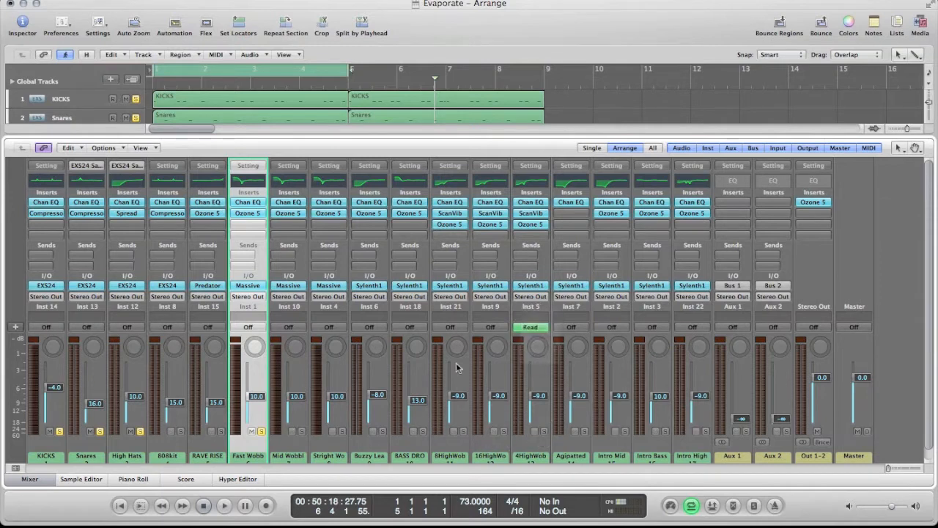
# Step: Examine the Channel EQ curve and band settings on the Fast Wobble channel, then close the plug-in
pyautogui.scroll(-2, 254, 450)
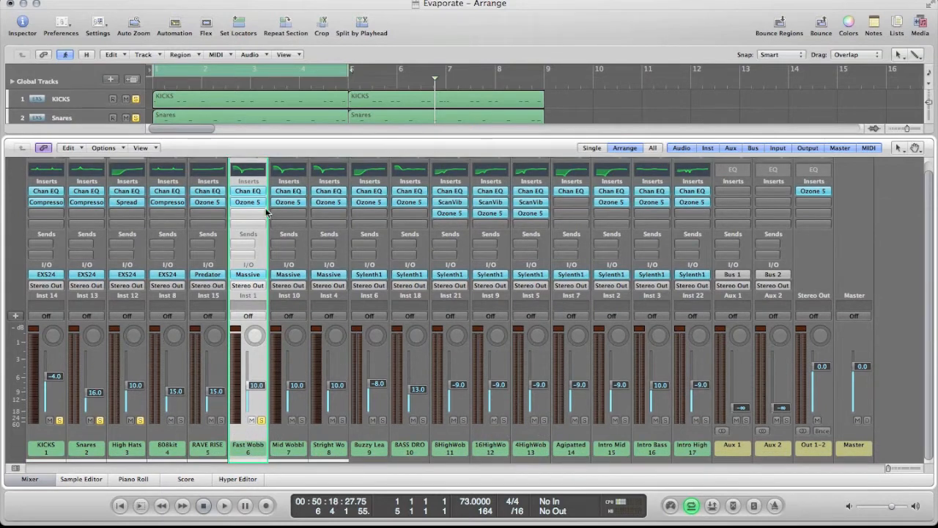
pyautogui.click(247, 192)
pyautogui.moveTo(232, 55); pyautogui.dragTo(723, 176)
pyautogui.click(607, 247)
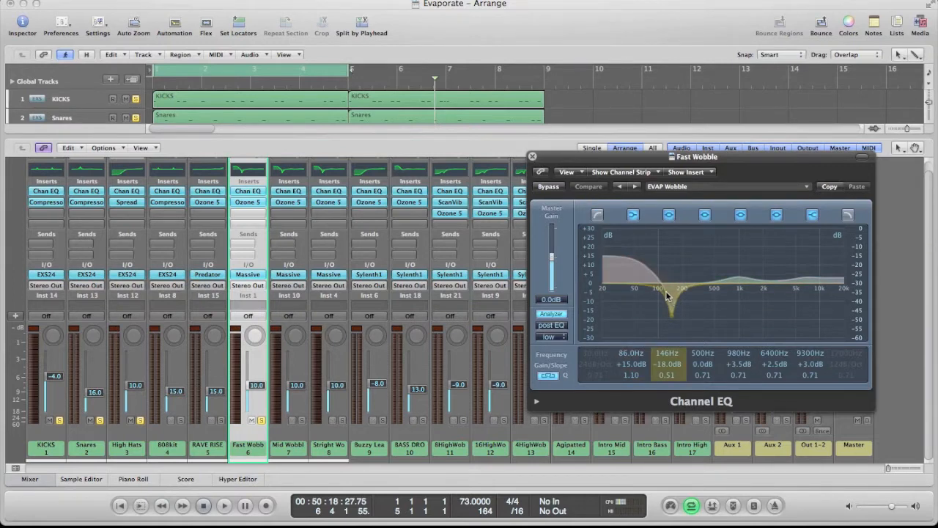
pyautogui.click(533, 157)
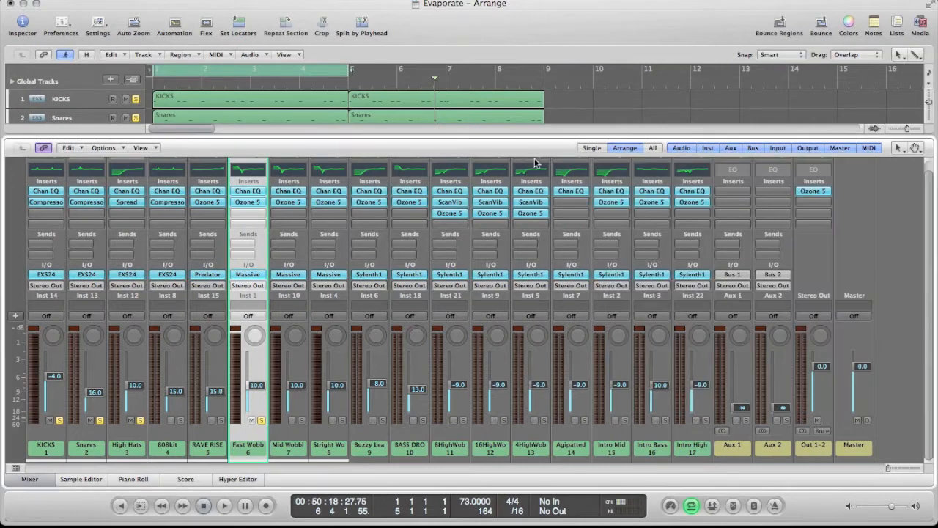
# Step: Review the Dynamics and Harmonic Exciter modules and their preset lists in Fast Wobble's Ozone 5 insert, and close the plug-in
pyautogui.click(251, 205)
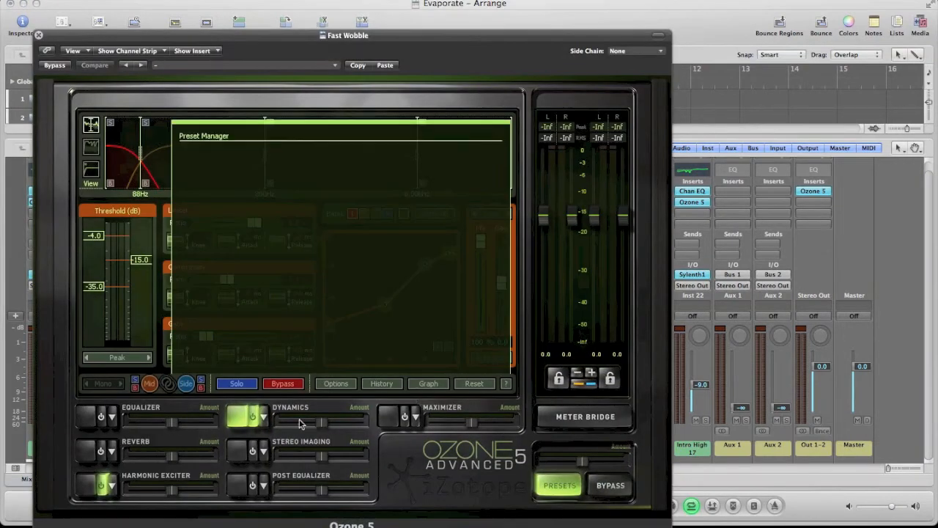
pyautogui.click(263, 418)
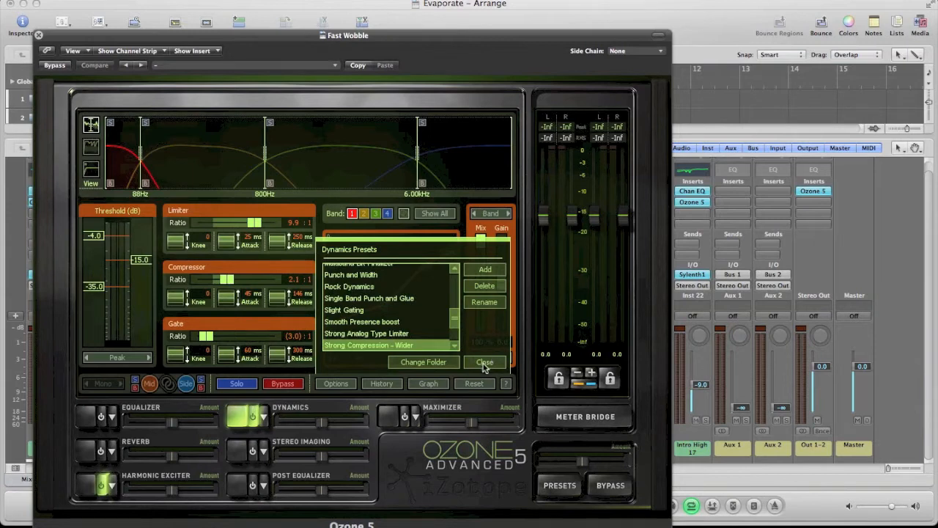
pyautogui.click(488, 362)
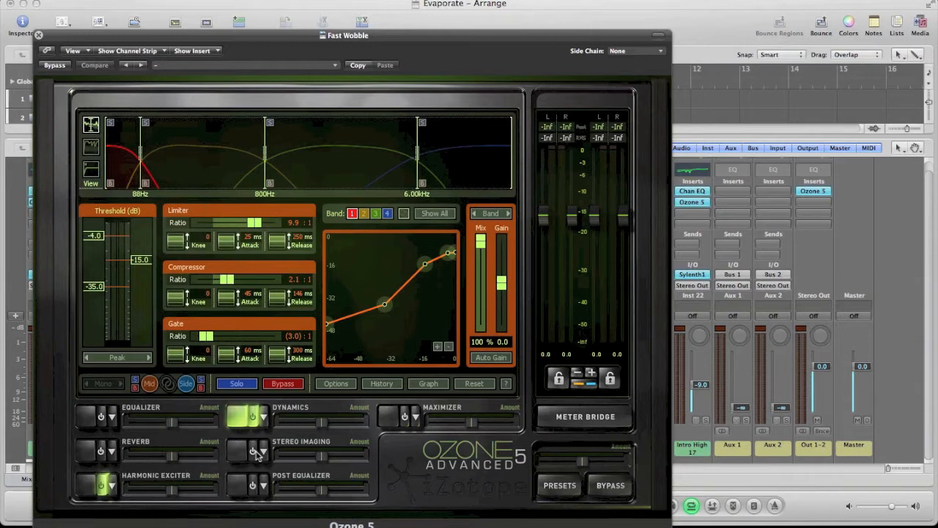
pyautogui.click(114, 489)
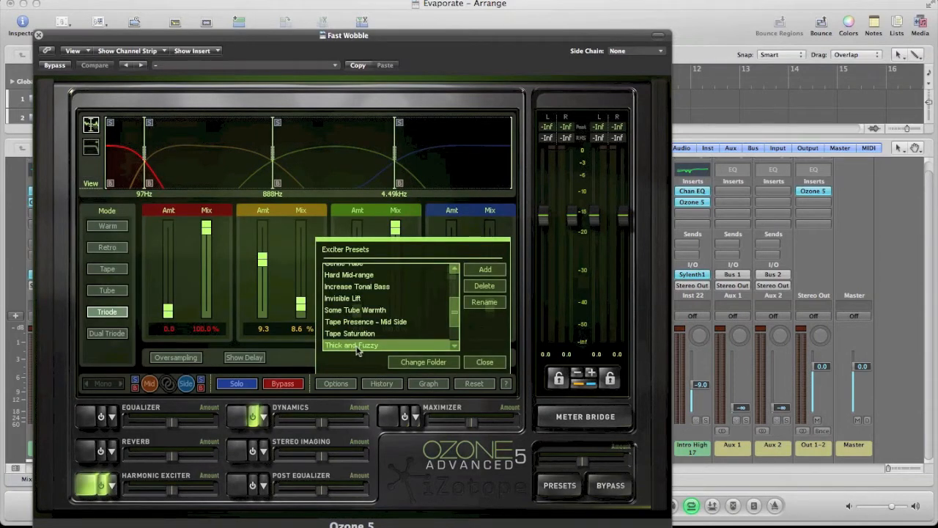
pyautogui.click(483, 363)
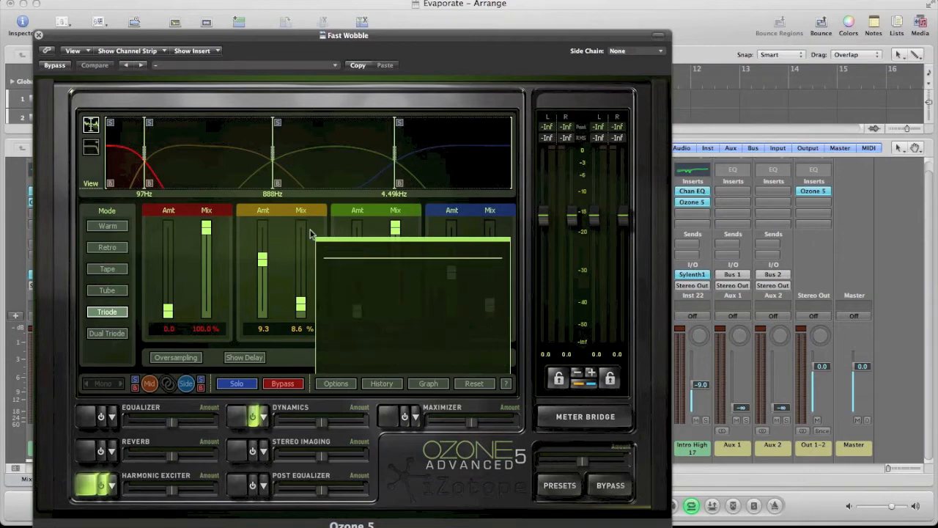
pyautogui.click(39, 34)
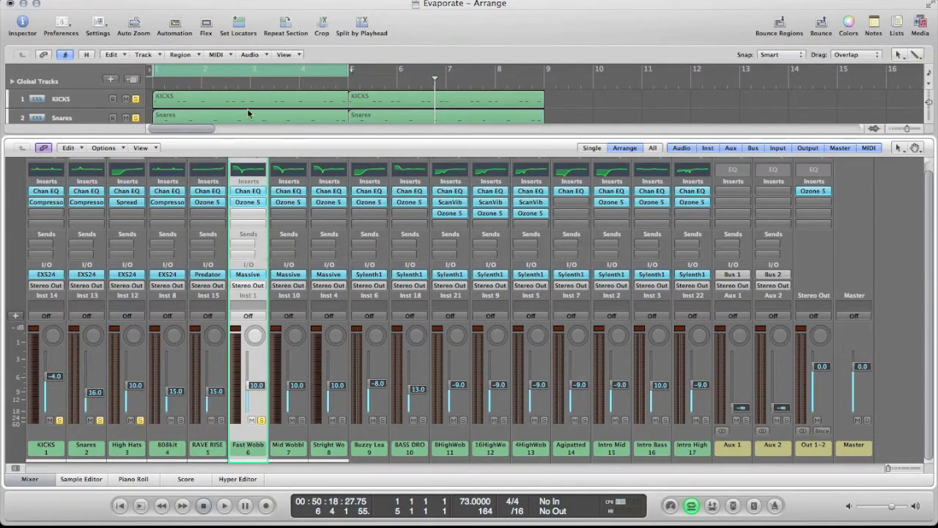
# Step: Audition the soloed loop, and show the LFO 5 settings of Fast Wobble's Massive synth
pyautogui.press('space')
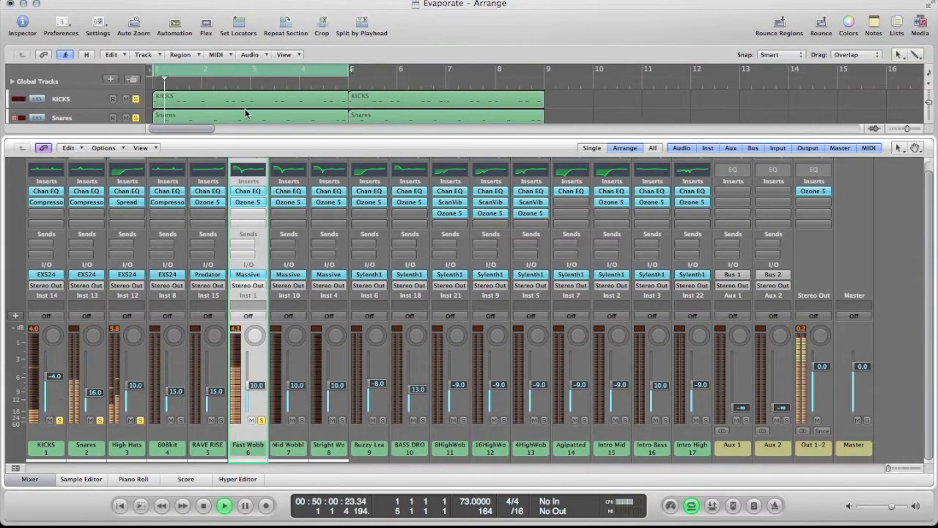
pyautogui.press('space')
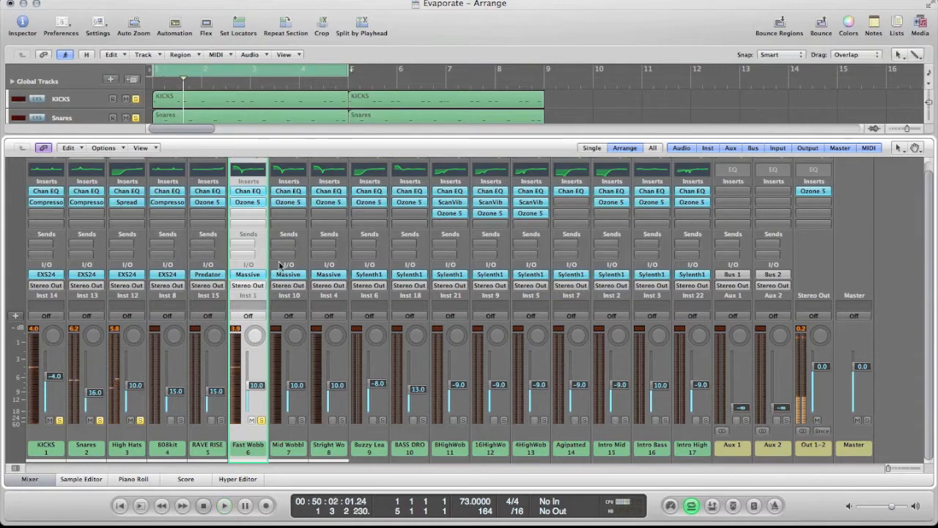
pyautogui.click(248, 274)
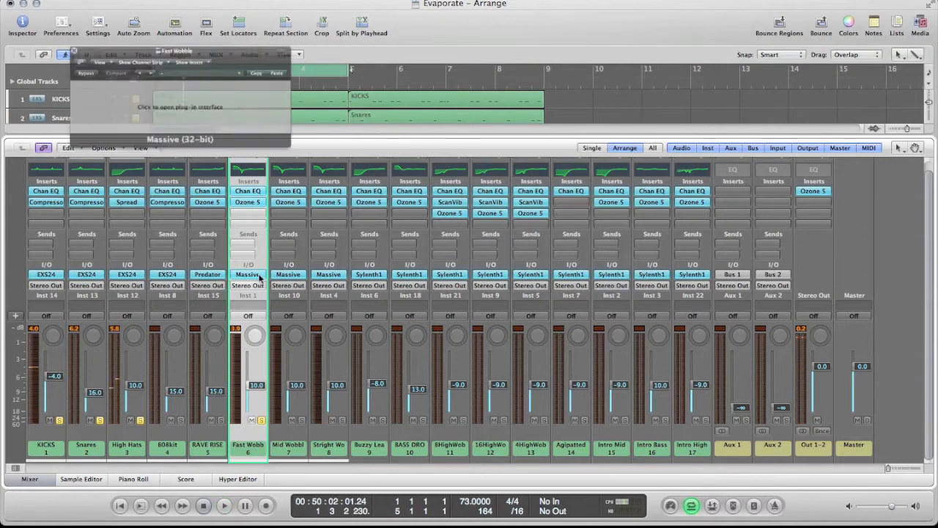
pyautogui.click(205, 114)
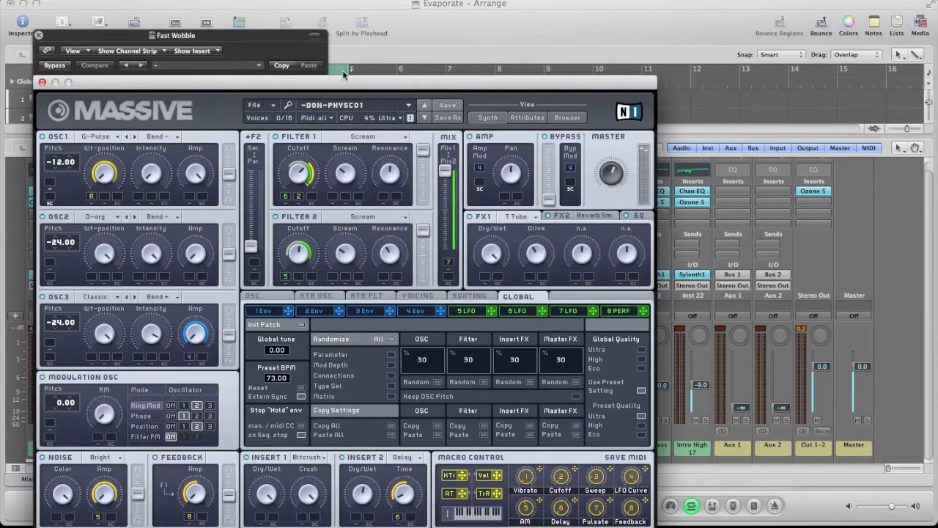
pyautogui.moveTo(335, 76); pyautogui.dragTo(592, 2)
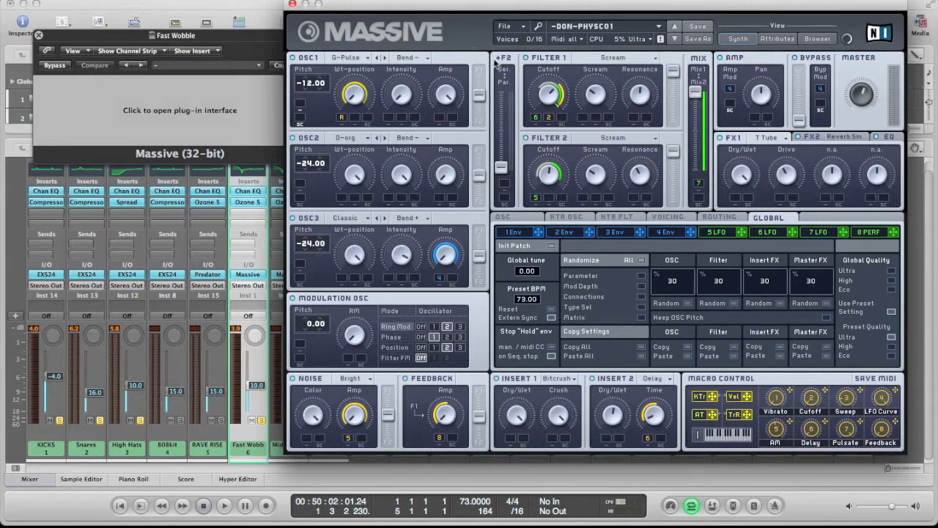
pyautogui.click(716, 232)
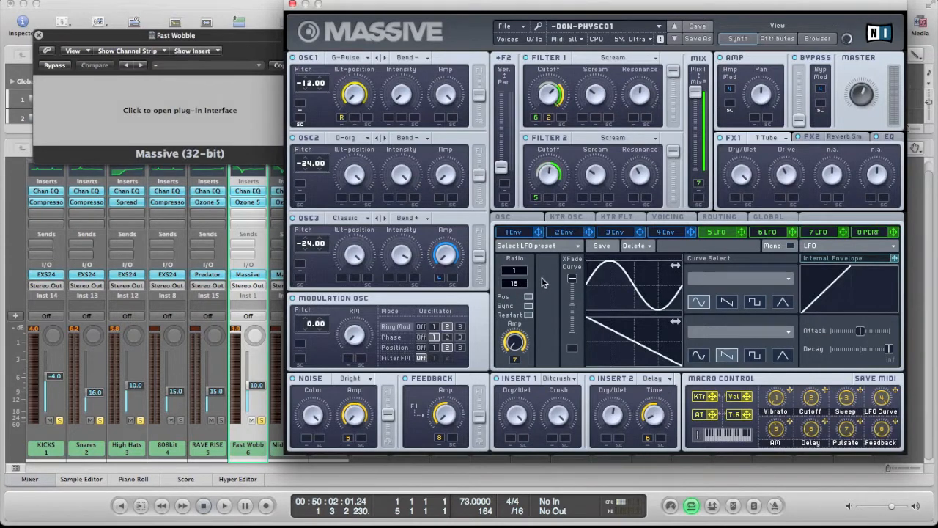
# Step: Play the loop briefly with Massive open, check LFO 5's ratio, and close the Fast Wobble synth windows
pyautogui.click(271, 51)
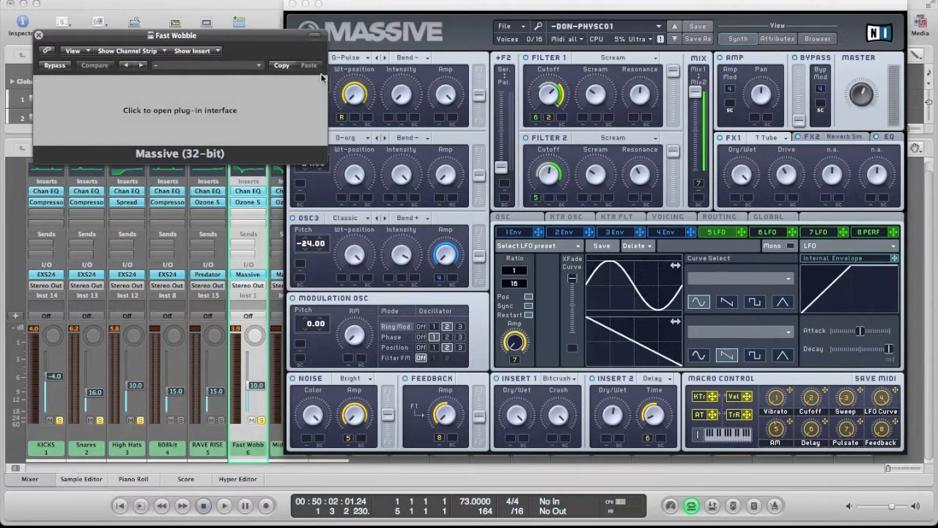
pyautogui.press('space')
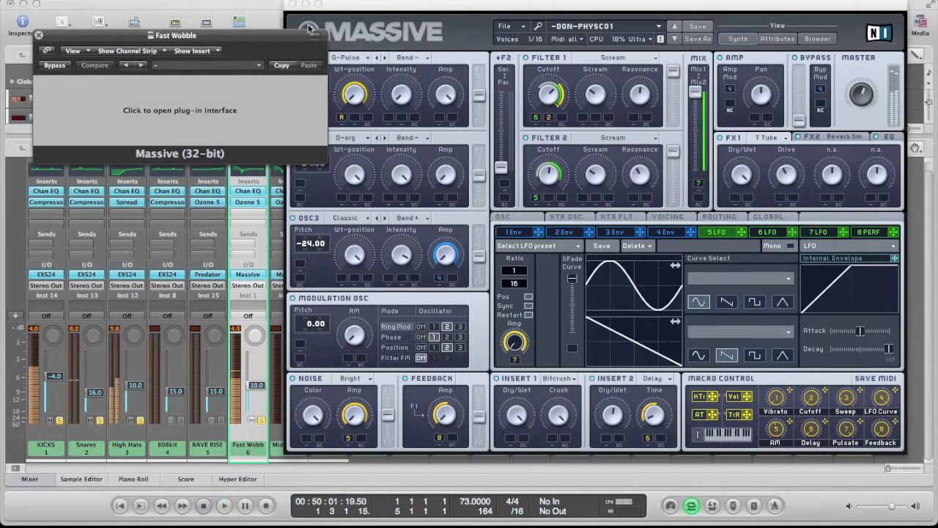
pyautogui.press('space')
pyautogui.click(565, 14)
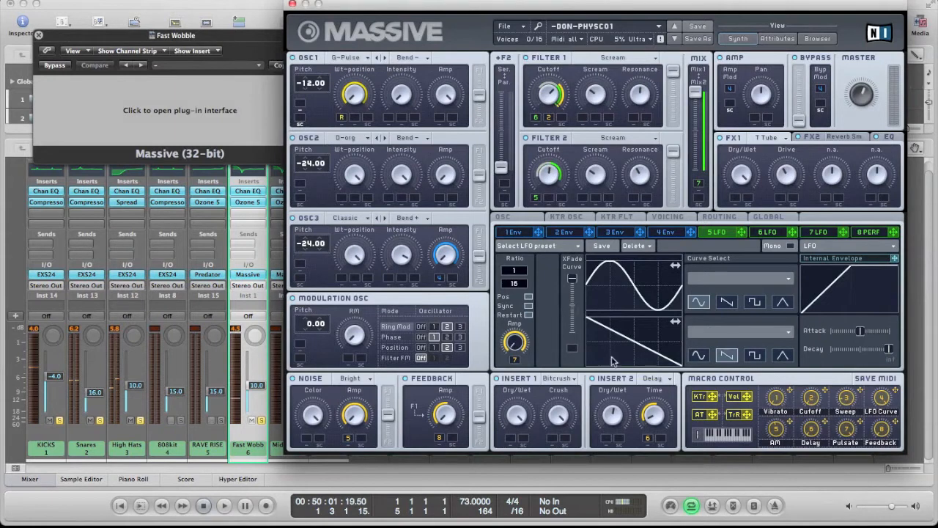
pyautogui.moveTo(516, 286); pyautogui.dragTo(518, 288)
pyautogui.click(293, 4)
pyautogui.click(38, 35)
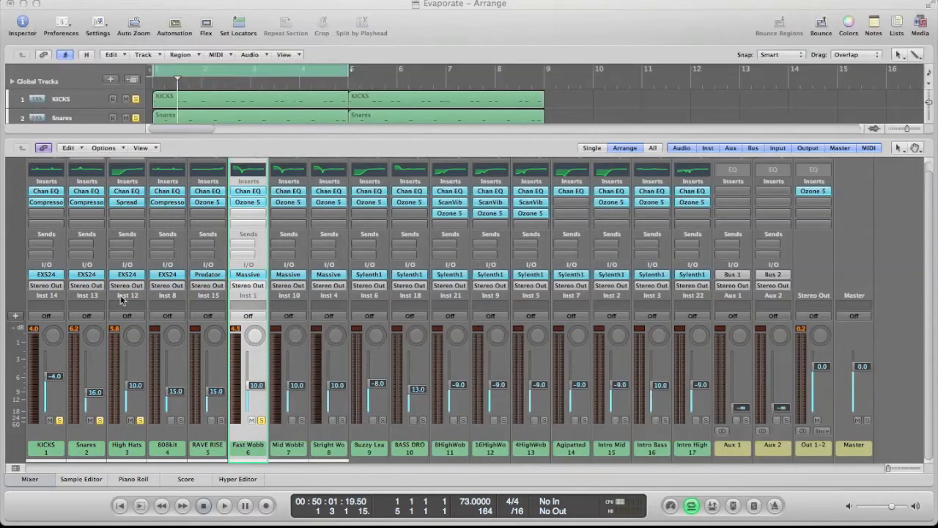
# Step: Inspect LFO 5's ratio in the Mid Wobble channel's Massive synth and close its windows
pyautogui.click(260, 442)
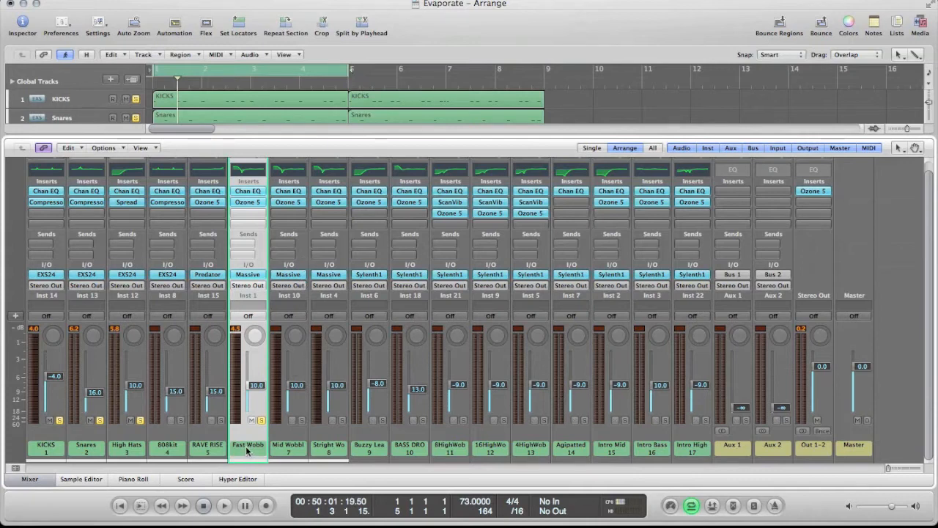
pyautogui.click(307, 262)
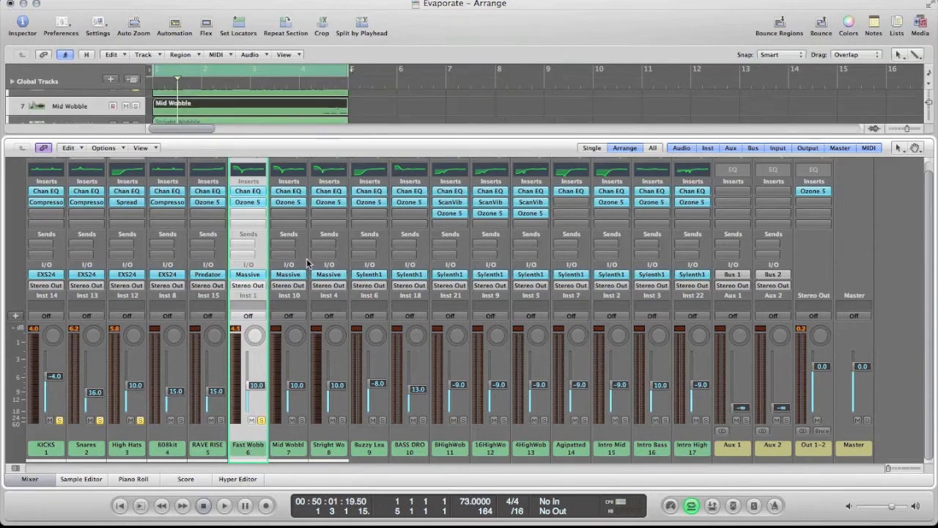
pyautogui.click(290, 275)
pyautogui.click(218, 118)
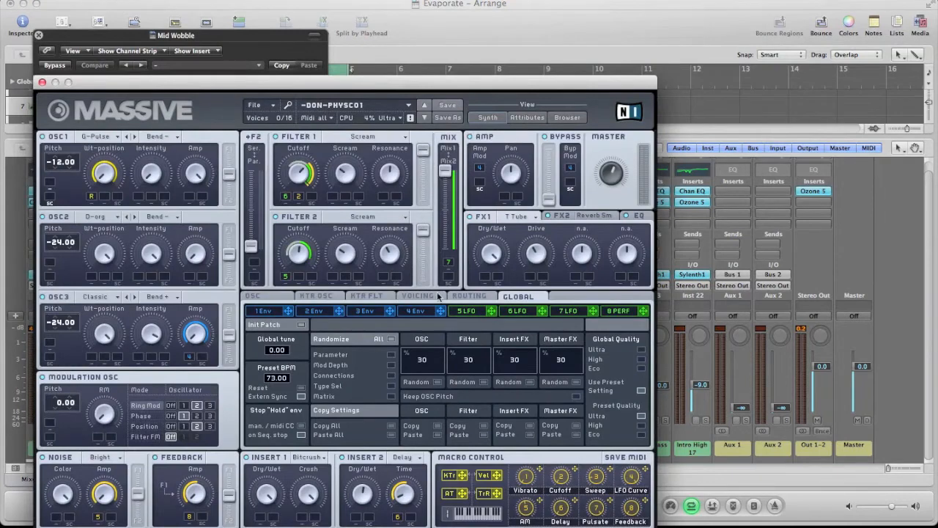
pyautogui.click(467, 311)
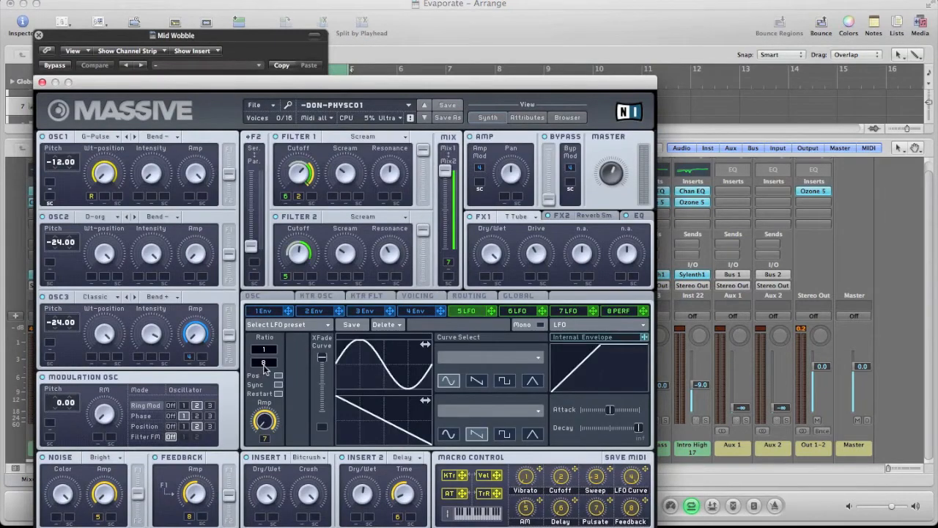
pyautogui.moveTo(288, 84); pyautogui.dragTo(495, 4)
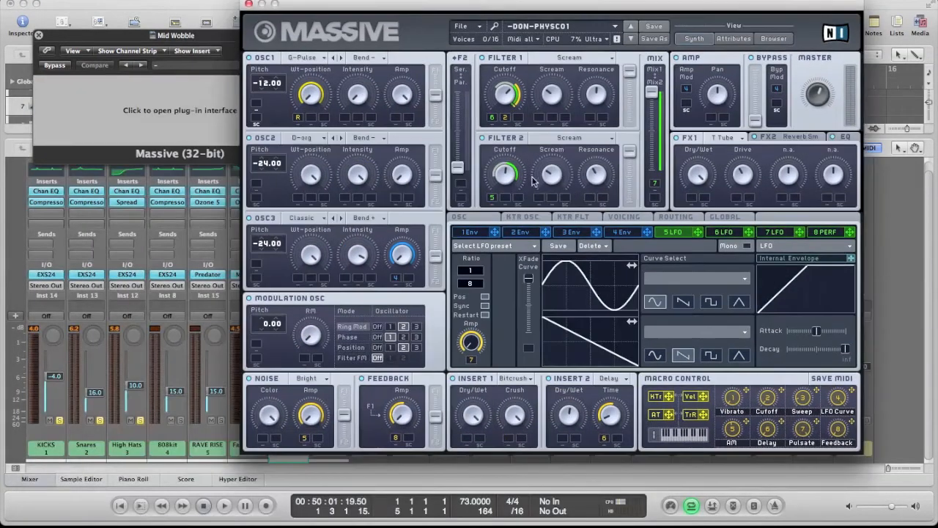
pyautogui.click(249, 4)
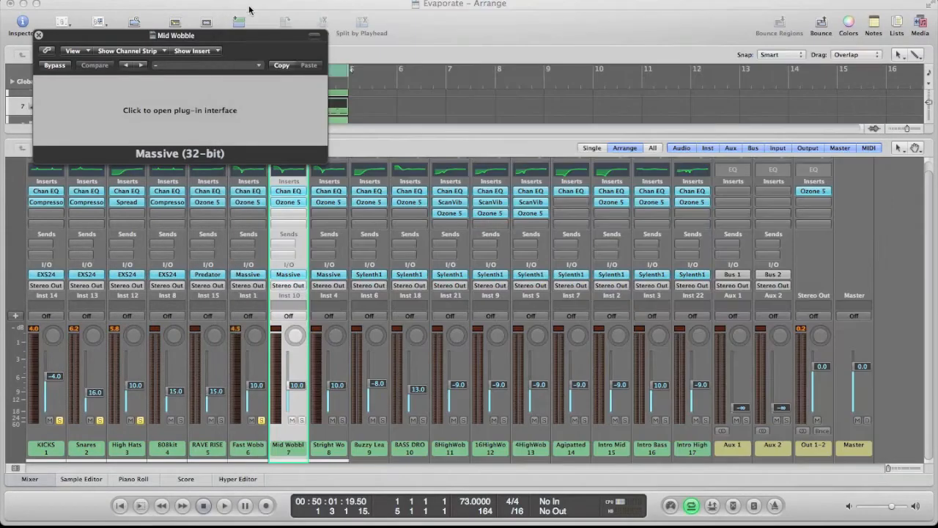
pyautogui.click(39, 35)
# Step: Open Massive on the Stright Wobble channel and inspect its LFO 5 ratio
pyautogui.click(330, 435)
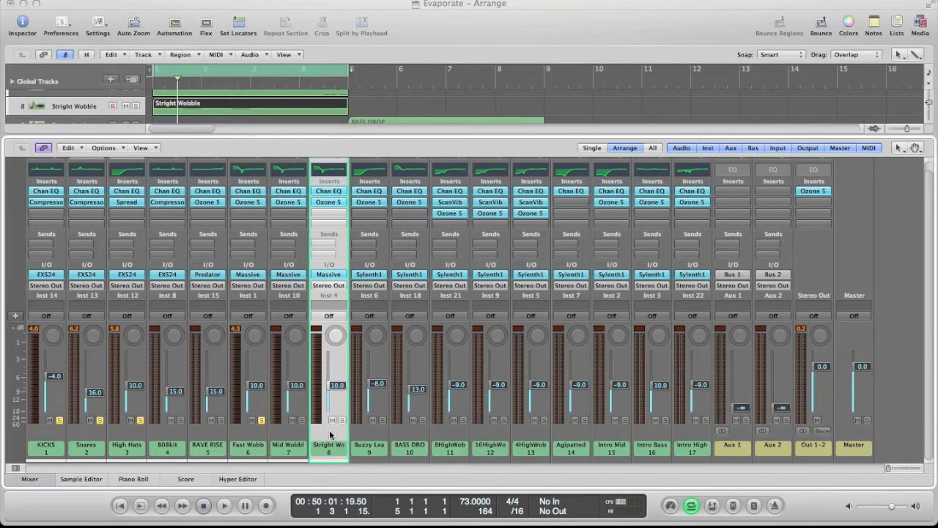
pyautogui.click(328, 275)
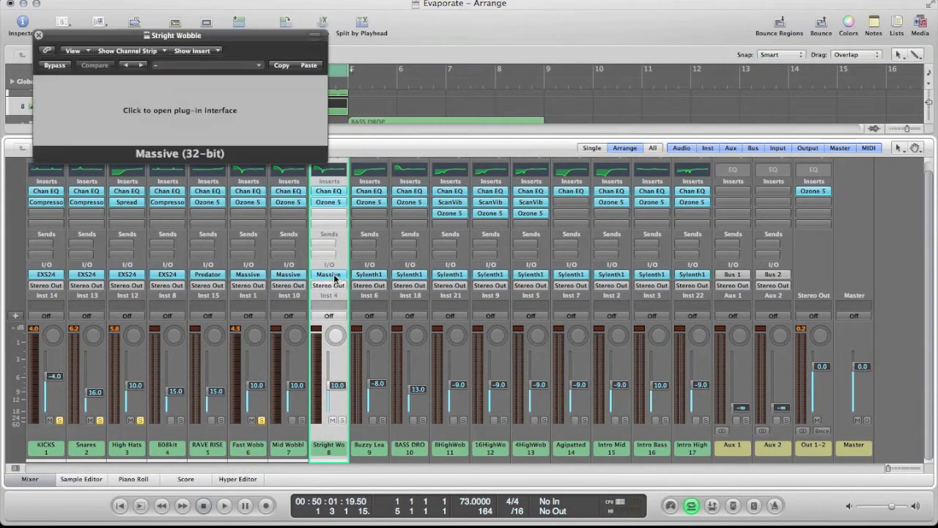
pyautogui.click(227, 136)
pyautogui.click(480, 310)
pyautogui.moveTo(469, 82); pyautogui.dragTo(591, 28)
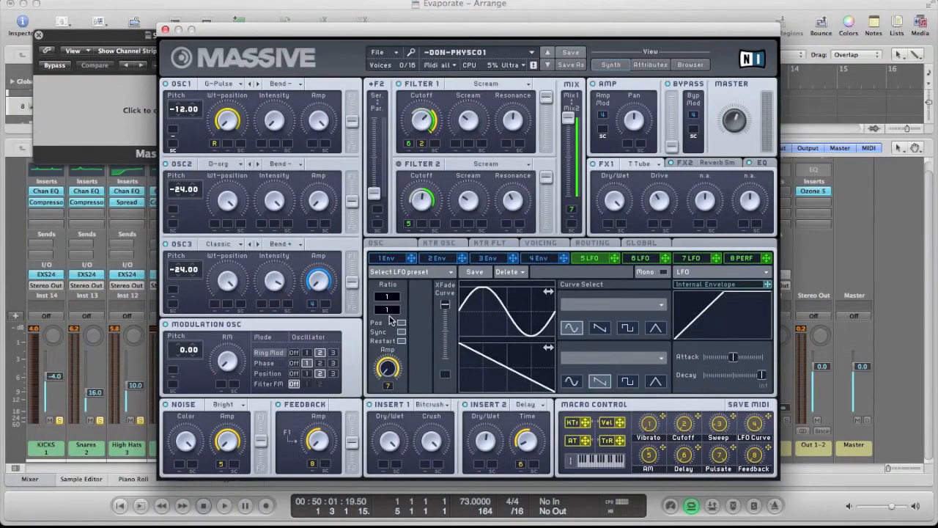
# Step: Close the Stright Wobble synth windows, and solo the Mid Wobble and Stright Wobble channels alongside Fast Wobble
pyautogui.click(165, 29)
pyautogui.click(38, 35)
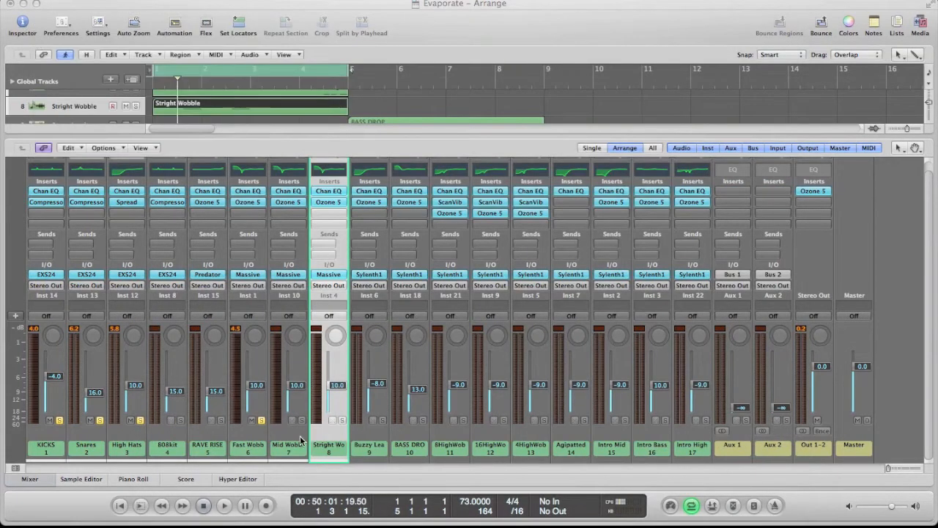
pyautogui.click(254, 444)
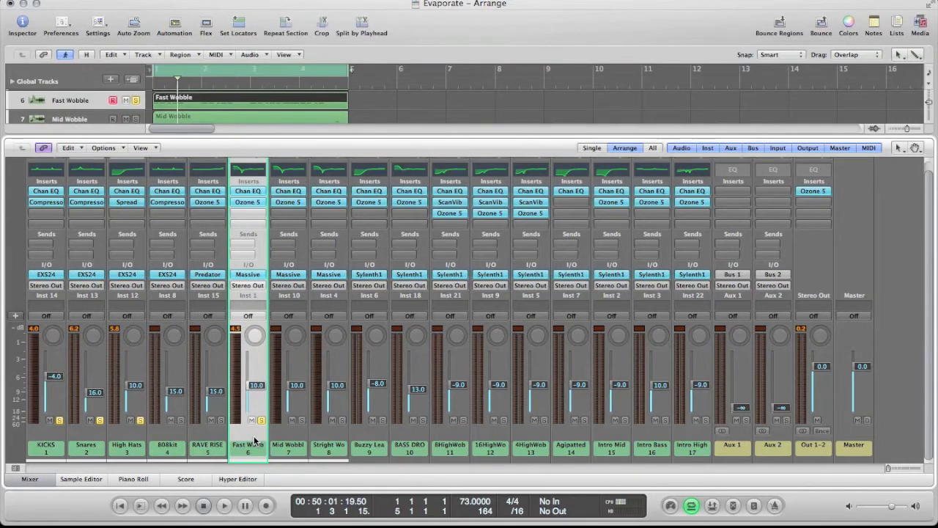
pyautogui.click(301, 420)
pyautogui.click(54, 479)
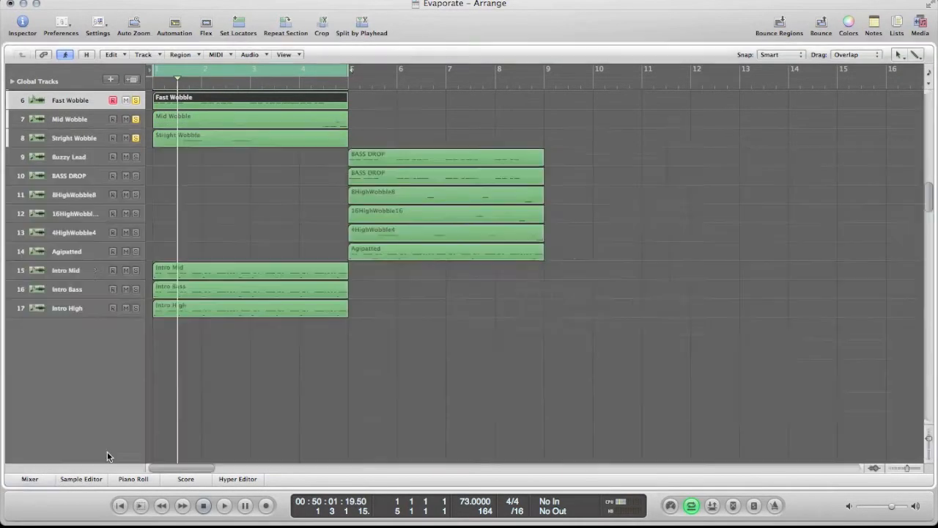
# Step: Enlarge the track rows, then select the Fast, Mid and Stright Wobble regions and play the loop
pyautogui.click(928, 437)
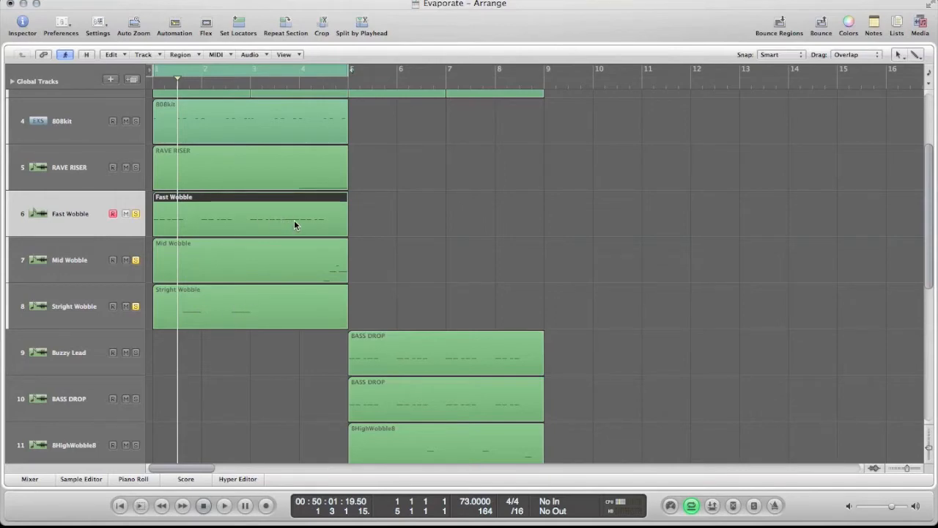
pyautogui.click(339, 273)
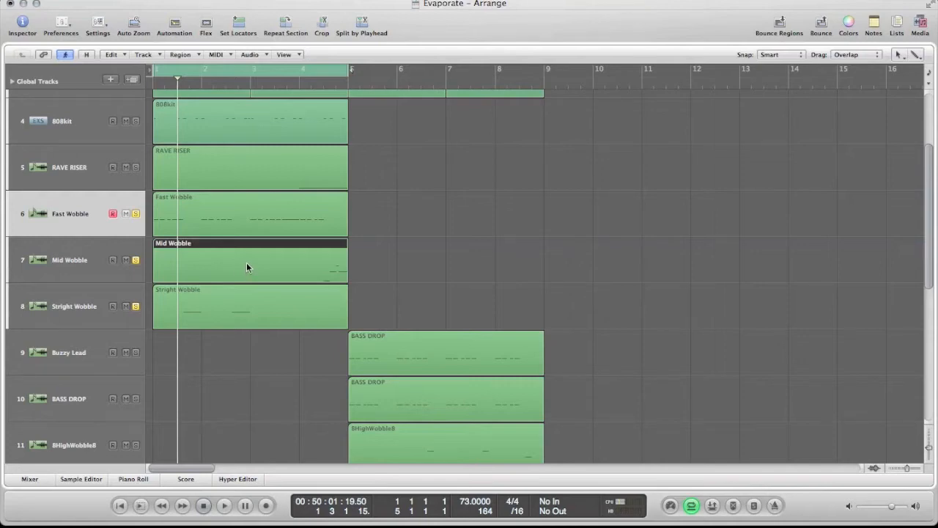
pyautogui.moveTo(369, 297); pyautogui.dragTo(198, 230)
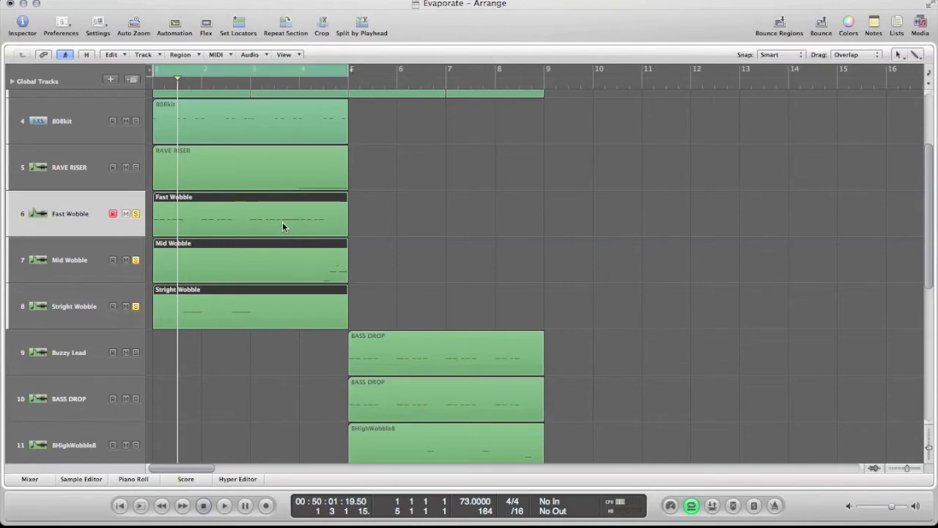
pyautogui.press('space')
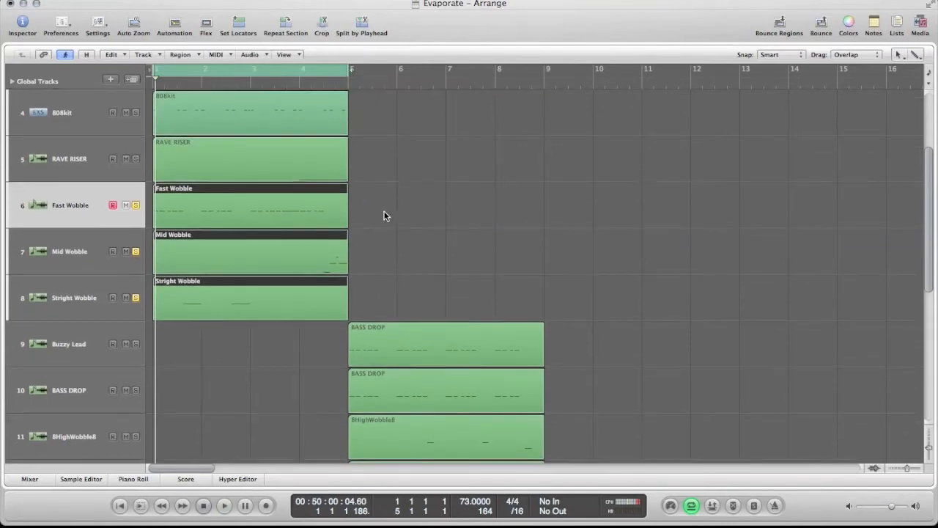
# Step: Reduce the track row height to show more tracks, and return the playhead to the project start
pyautogui.scroll(1, 387, 213)
pyautogui.moveTo(930, 445); pyautogui.dragTo(928, 443)
pyautogui.click(555, 258)
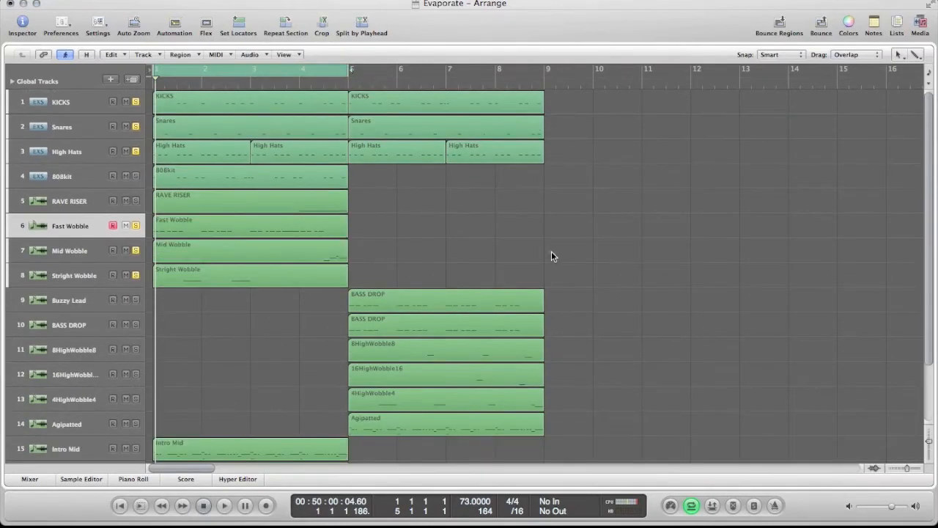
pyautogui.click(121, 506)
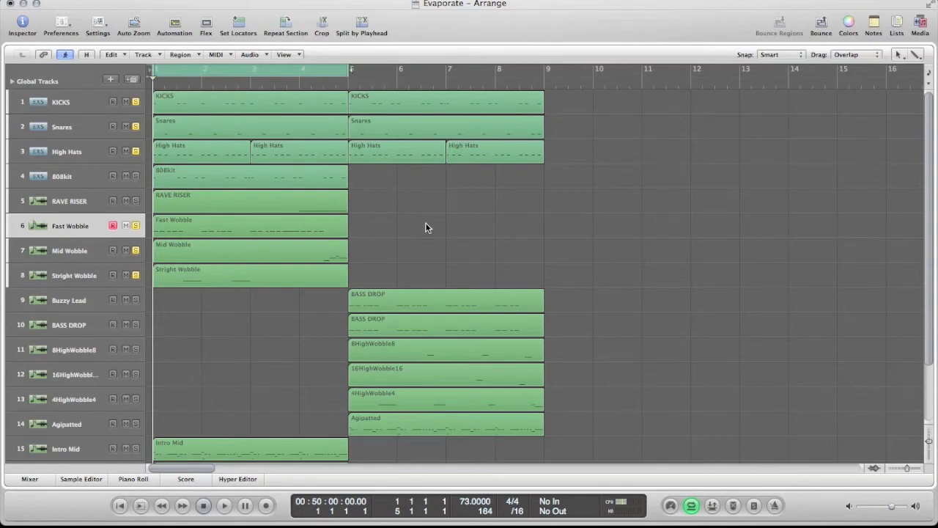
# Step: Disarm recording on the Fast Wobble track and clear the region selection
pyautogui.scroll(-1, 425, 228)
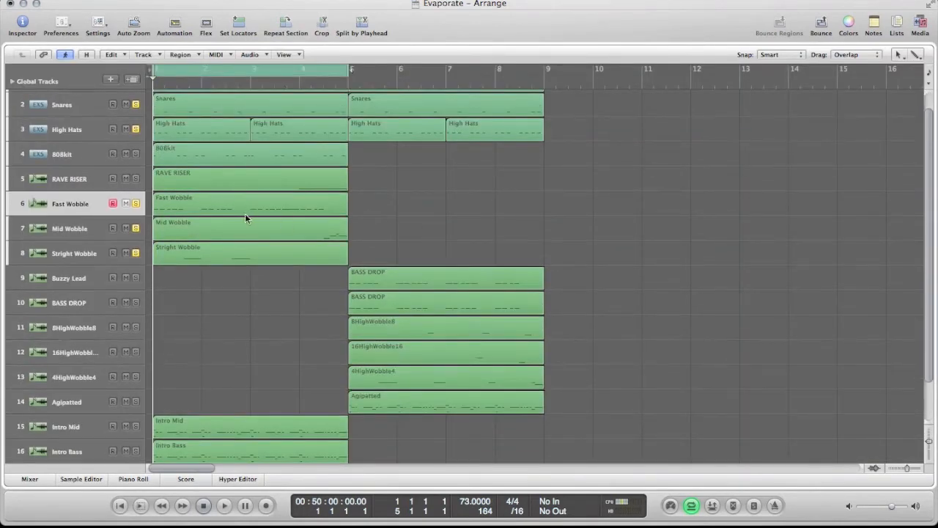
pyautogui.click(113, 203)
pyautogui.click(97, 205)
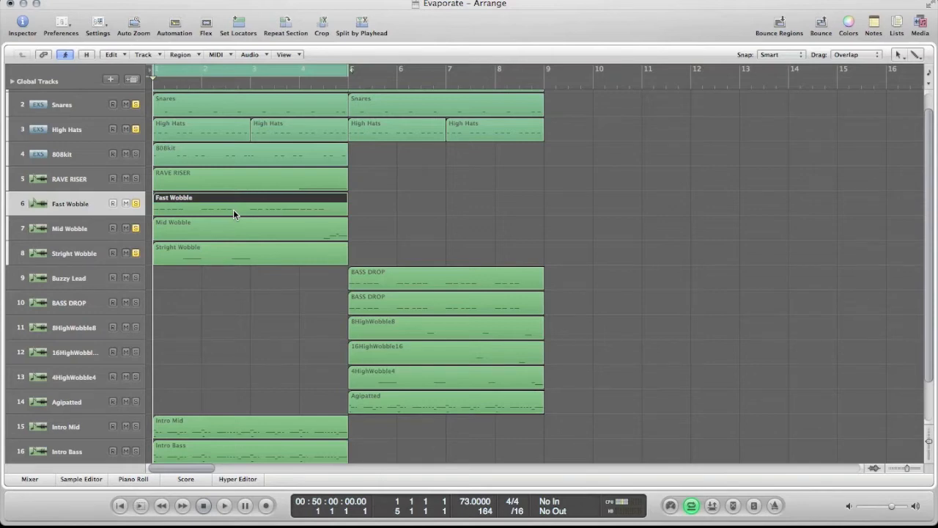
pyautogui.scroll(1, 238, 213)
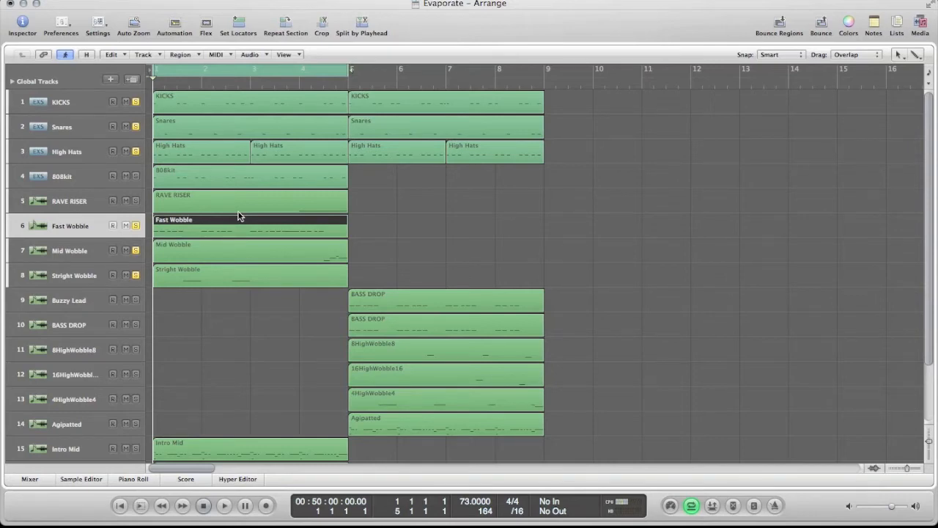
pyautogui.scroll(-1, 238, 216)
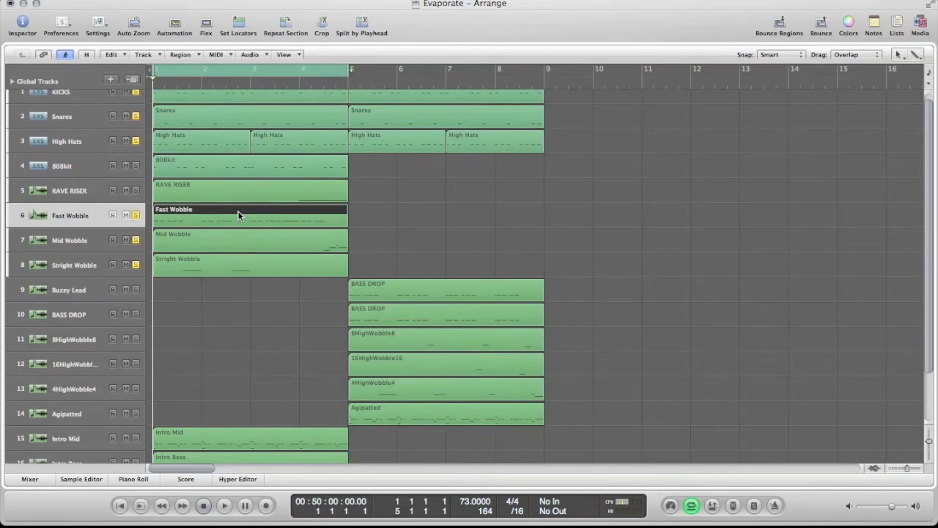
pyautogui.scroll(1, 395, 223)
pyautogui.click(408, 241)
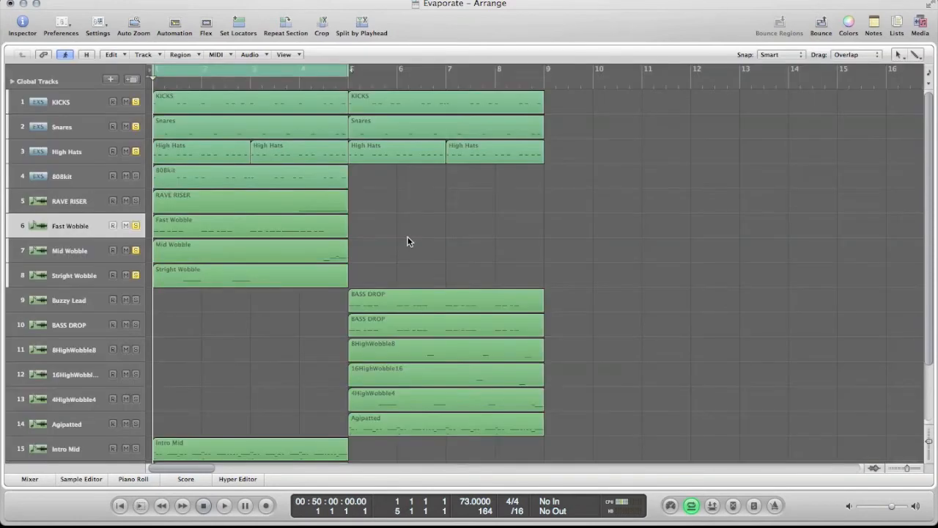
# Step: Set the cycle range to bars 5 to 9 and select the six regions from Buzzy Lead to Agipatted
pyautogui.scroll(-6, 408, 241)
pyautogui.moveTo(386, 213); pyautogui.dragTo(546, 366)
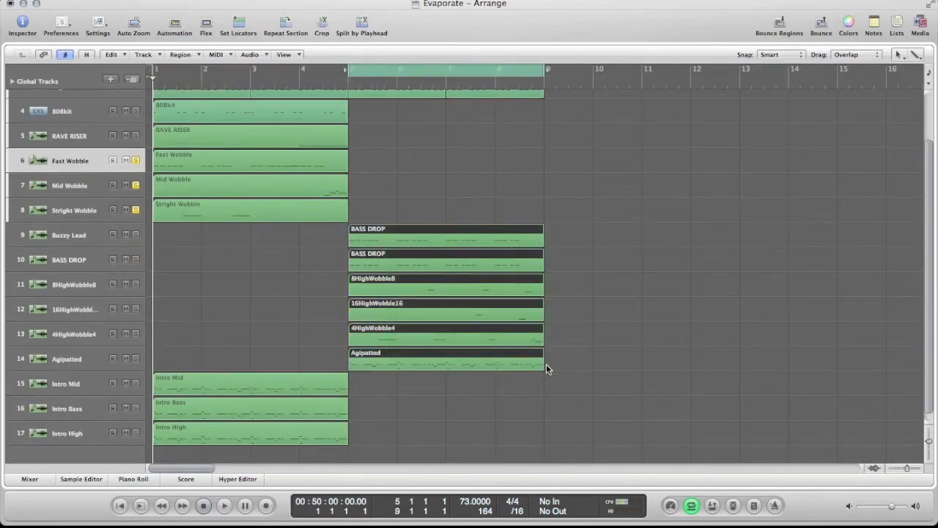
pyautogui.scroll(4, 546, 369)
pyautogui.scroll(-1, 548, 374)
pyautogui.scroll(3, 548, 373)
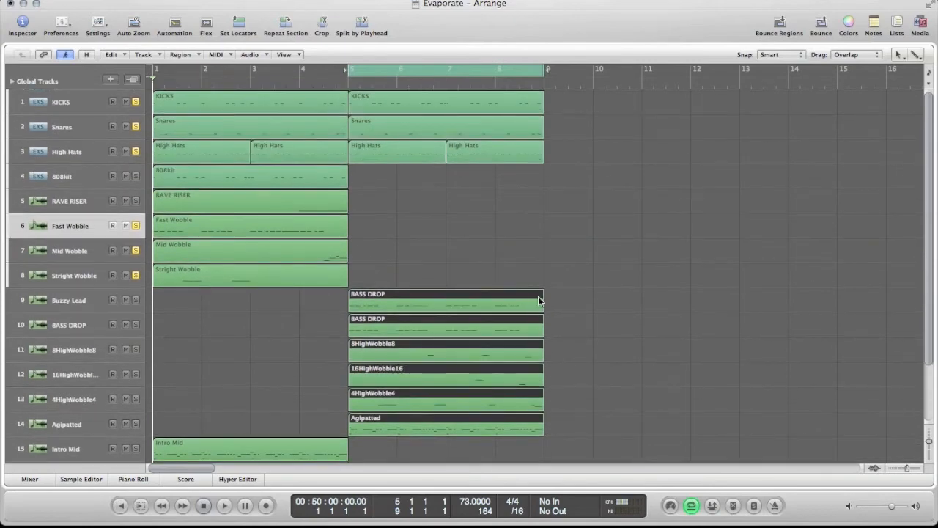
pyautogui.scroll(-1, 539, 300)
pyautogui.scroll(-1, 539, 306)
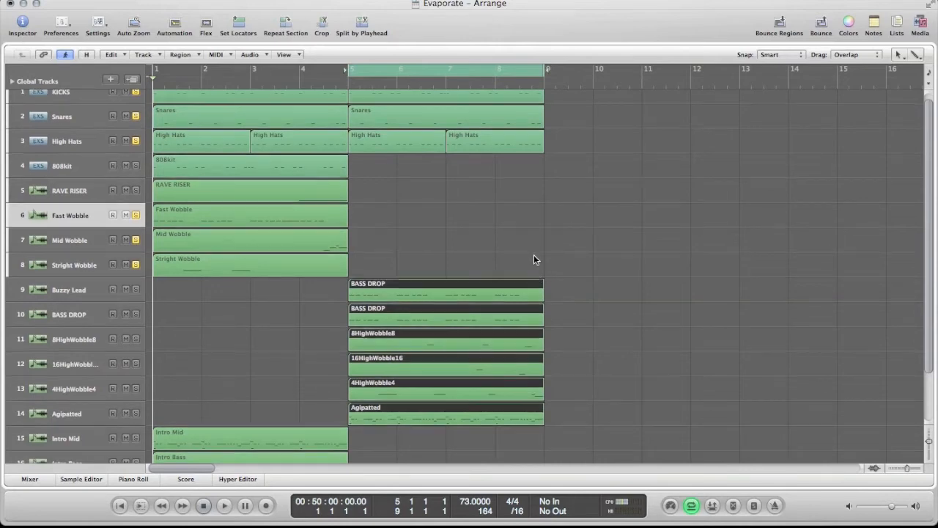
pyautogui.scroll(-2, 533, 256)
pyautogui.click(235, 312)
pyautogui.moveTo(367, 257); pyautogui.dragTo(599, 424)
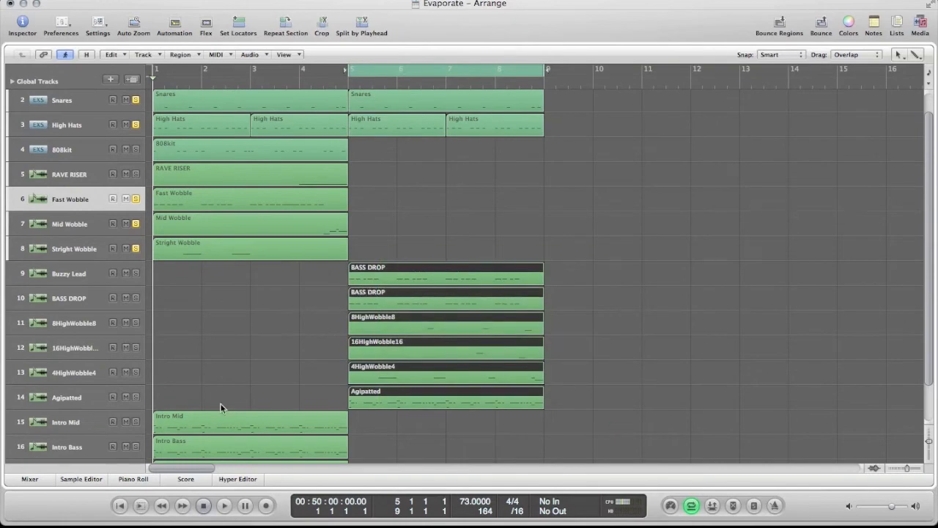
# Step: Solo the Buzzy Lead and BASS DROP tracks and clear the region selection
pyautogui.click(30, 478)
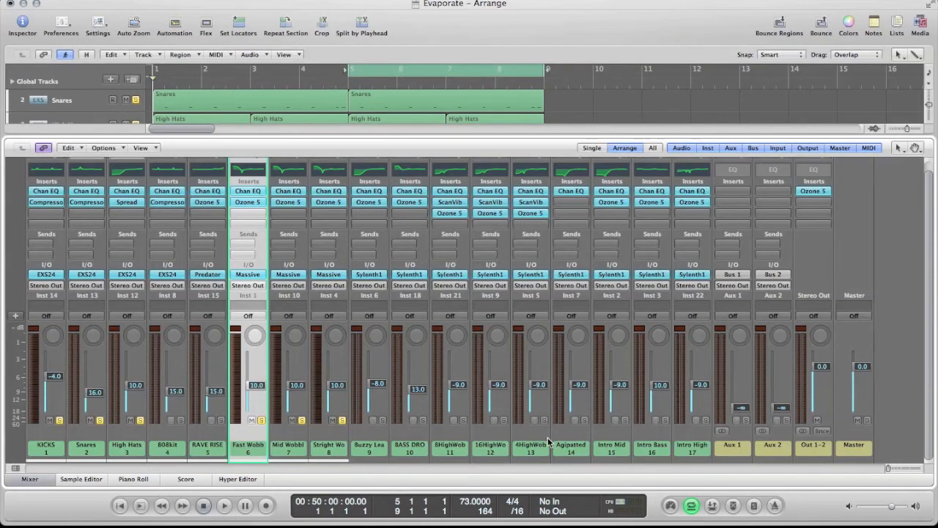
pyautogui.click(342, 420)
pyautogui.click(29, 478)
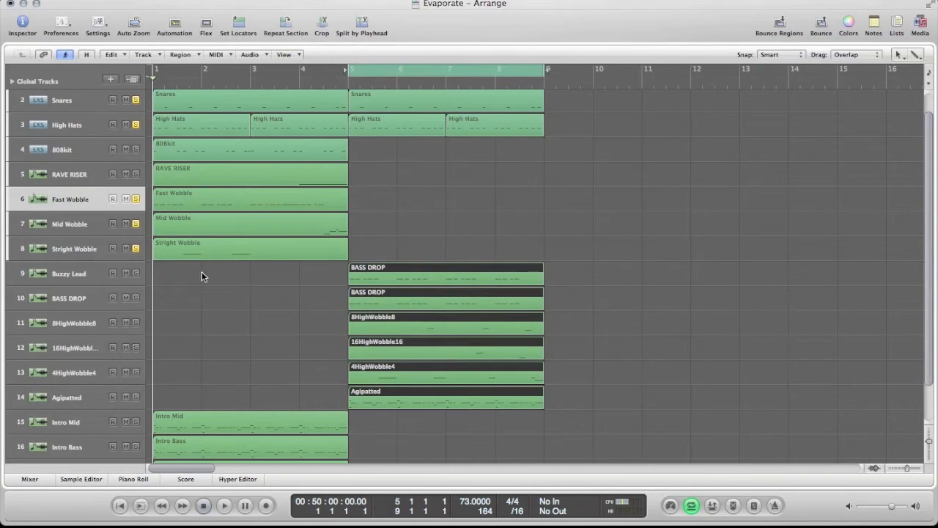
pyautogui.click(135, 274)
pyautogui.click(135, 297)
pyautogui.click(616, 338)
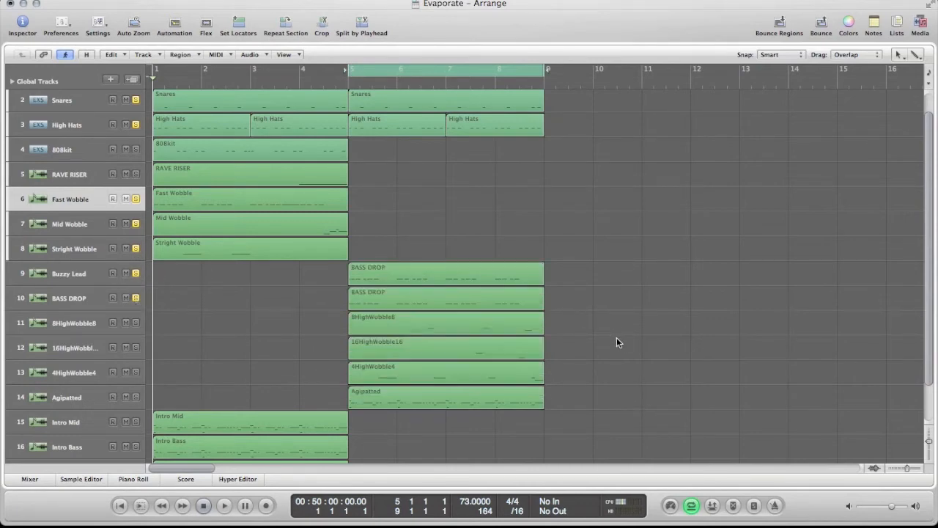
# Step: Solo the 8HighWobble8, 16HighWobble16 and 4HighWobble4 tracks
pyautogui.moveTo(586, 327); pyautogui.dragTo(377, 406)
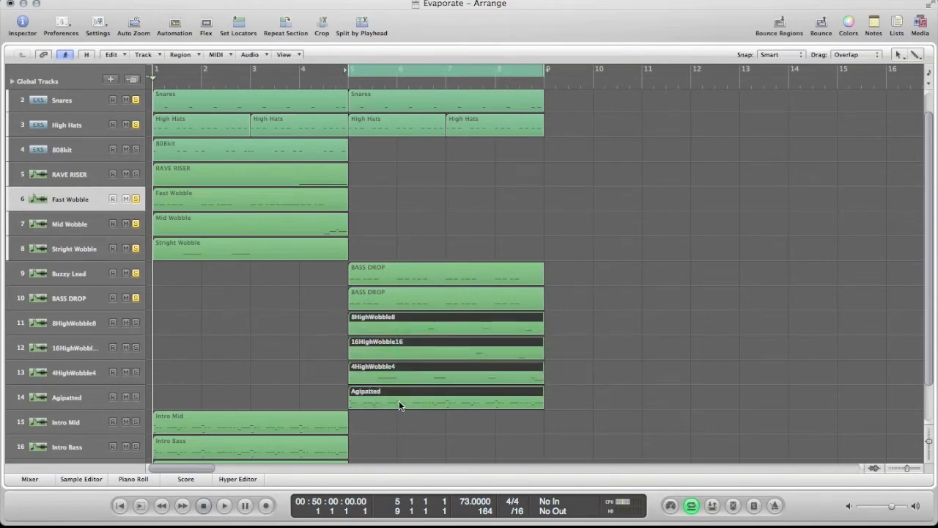
pyautogui.click(136, 324)
pyautogui.click(136, 348)
pyautogui.click(136, 373)
# Step: Select the five soloed regions in bars 5 to 9, play the cycled section, and stop playback
pyautogui.click(451, 252)
pyautogui.moveTo(391, 247); pyautogui.dragTo(597, 376)
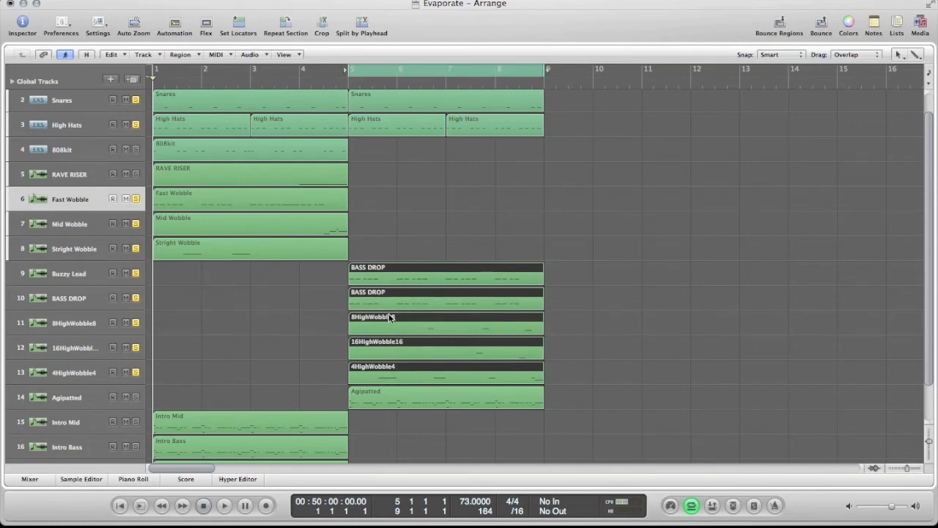
pyautogui.press('space')
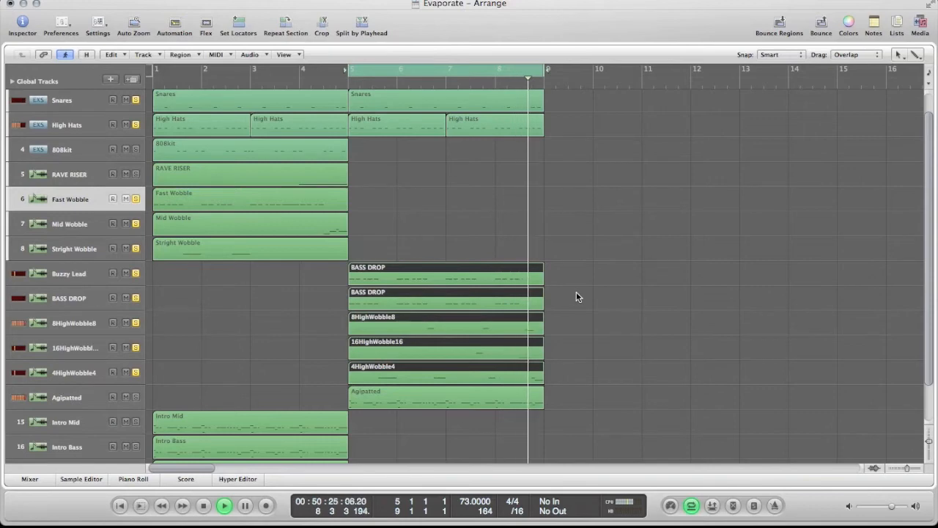
pyautogui.press('space')
pyautogui.click(583, 285)
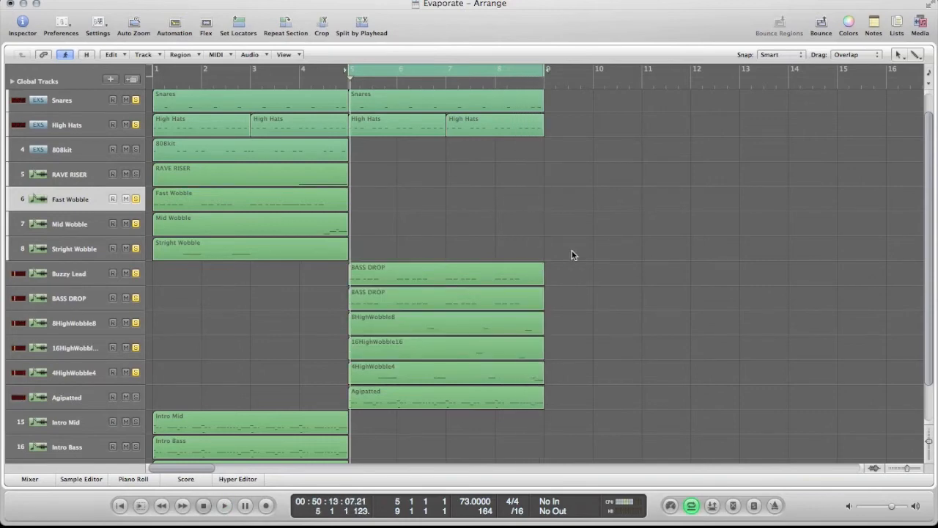
# Step: View the 16HighWobble16 region's notes in the piano roll, and return to the full arrangement
pyautogui.scroll(-2, 572, 254)
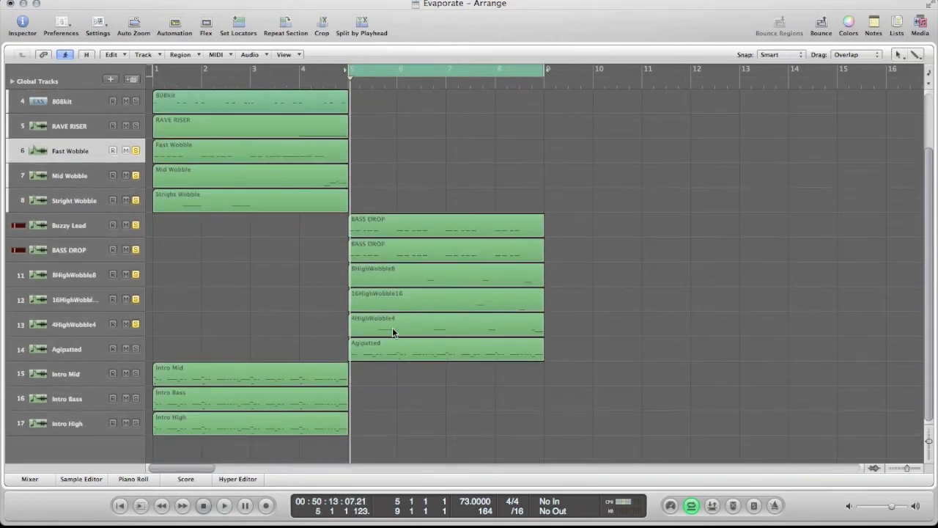
pyautogui.click(401, 331)
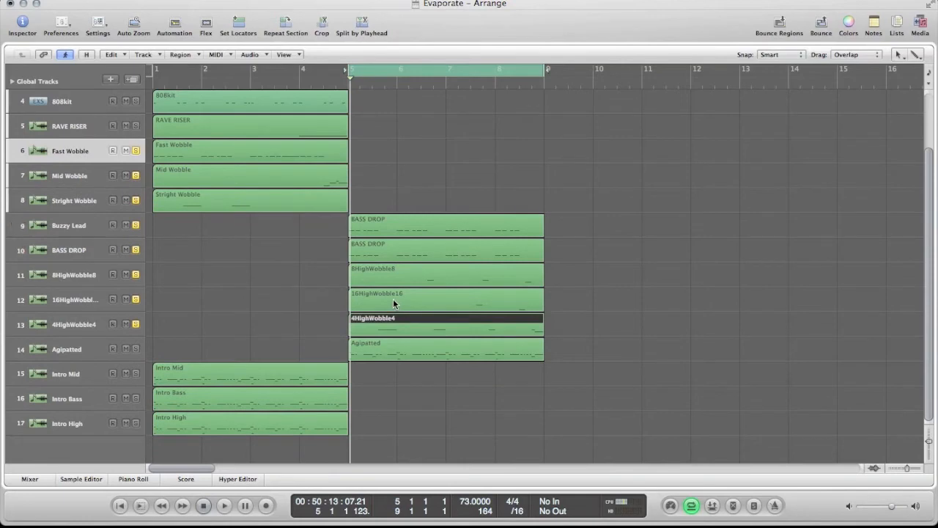
pyautogui.doubleClick(392, 299)
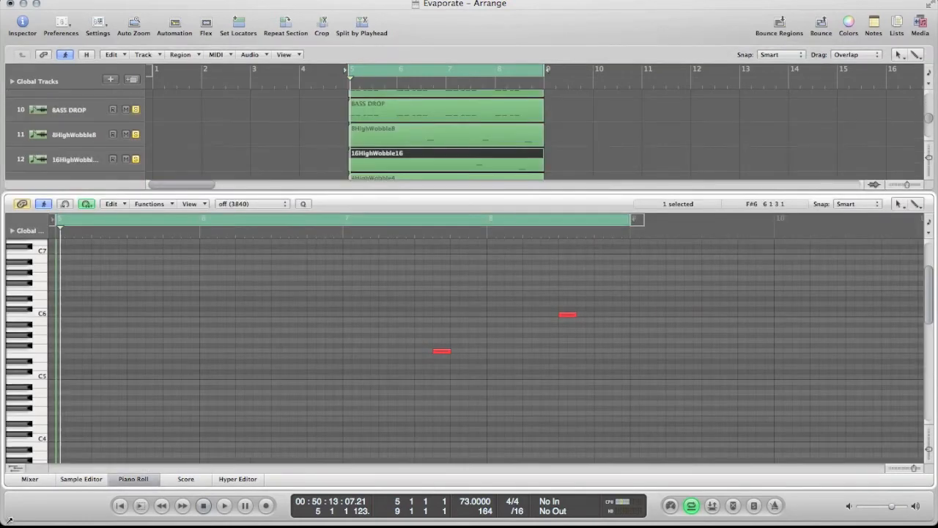
pyautogui.click(24, 482)
pyautogui.click(22, 484)
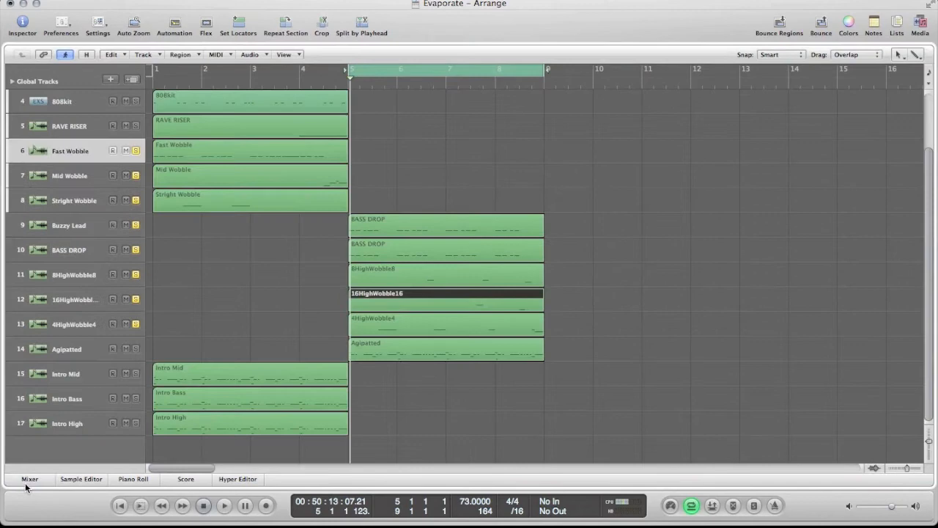
# Step: Review the six second-section regions in the arrangement, particularly the 4HighWobble4 region
pyautogui.scroll(1, 487, 387)
pyautogui.moveTo(588, 217); pyautogui.dragTo(448, 433)
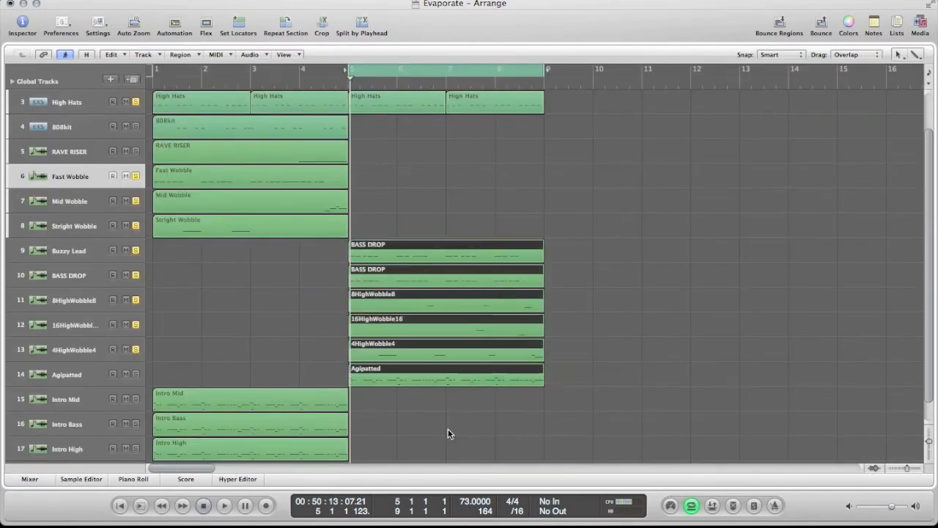
pyautogui.click(602, 367)
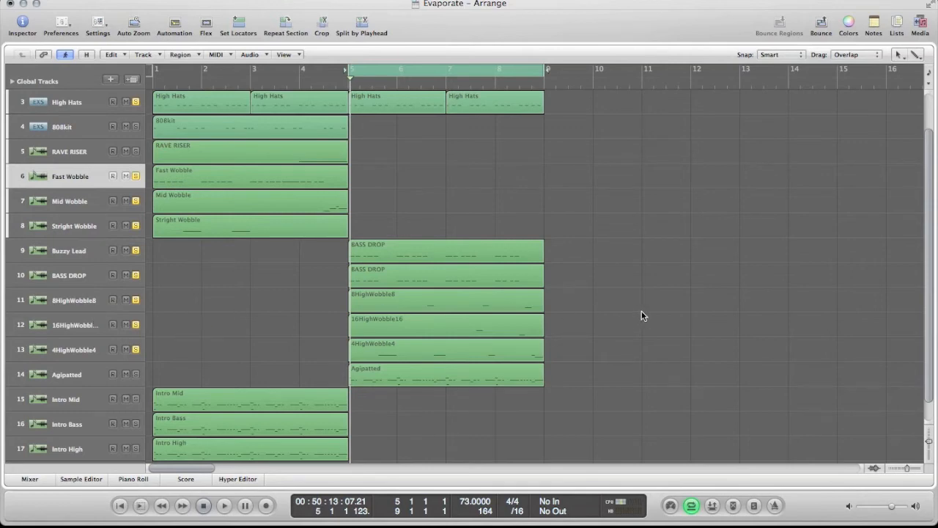
pyautogui.click(436, 345)
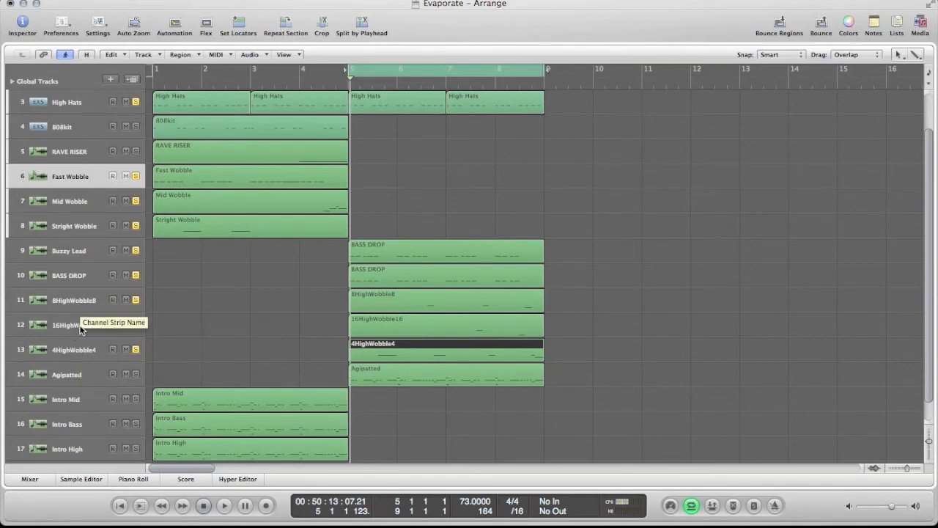
pyautogui.click(561, 335)
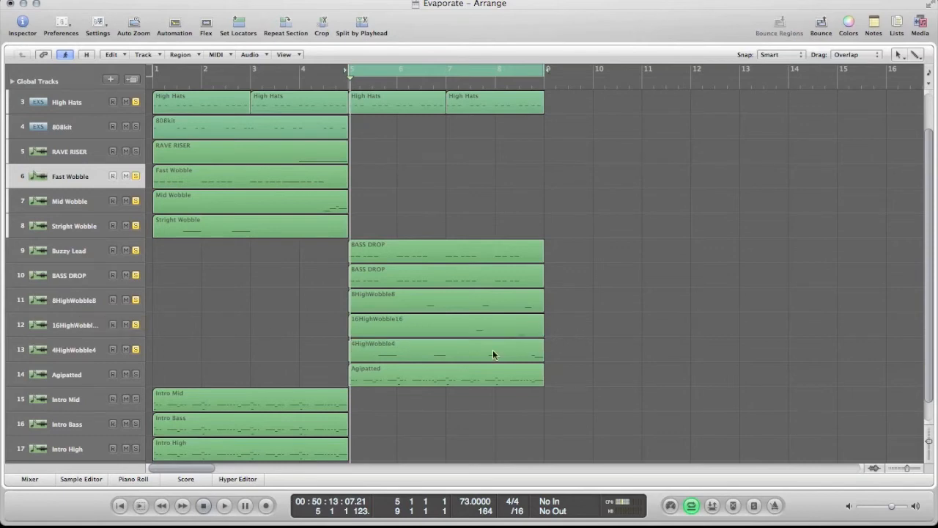
pyautogui.click(382, 347)
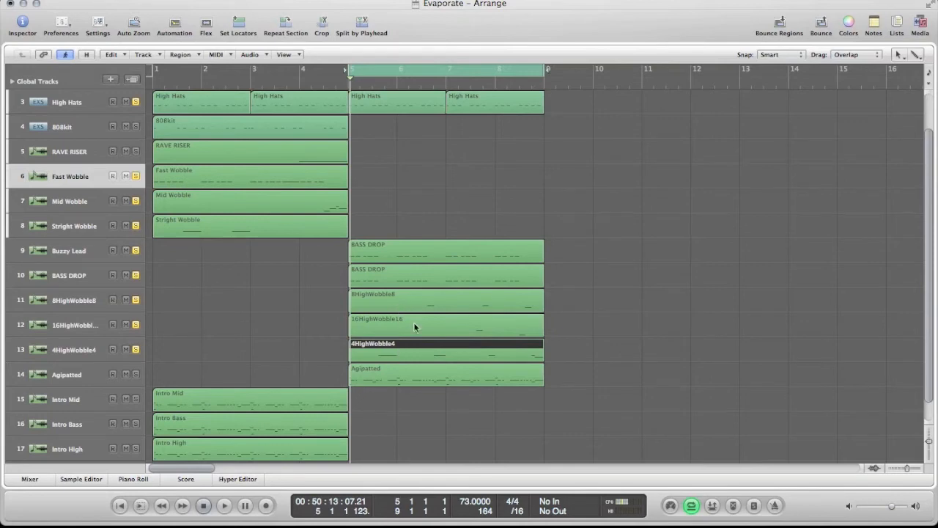
pyautogui.click(626, 335)
# Step: Select the 4HighWobble4 region and show its channel in the mixer
pyautogui.click(479, 355)
pyautogui.click(28, 481)
pyautogui.click(536, 449)
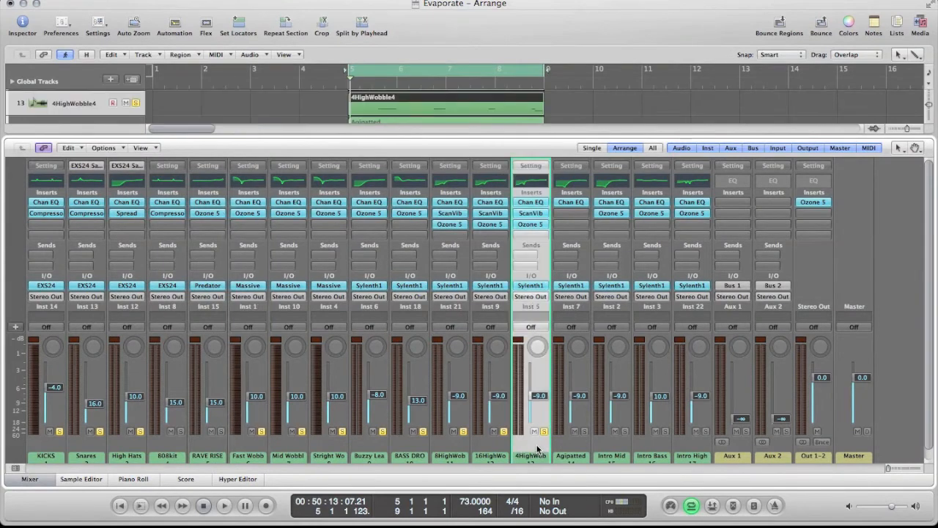
# Step: Open the Sylenth1 interface on the 4HighWobble4 channel
pyautogui.scroll(-1, 537, 450)
pyautogui.click(530, 274)
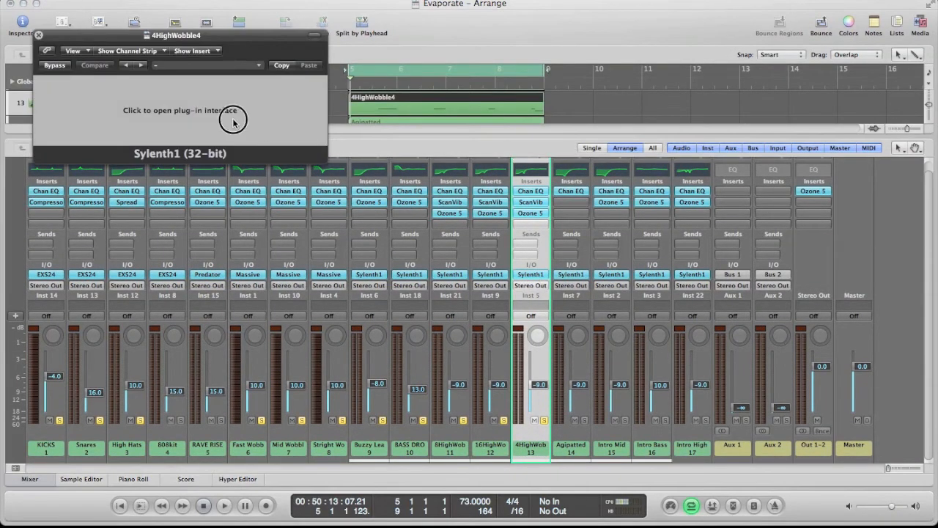
pyautogui.click(234, 123)
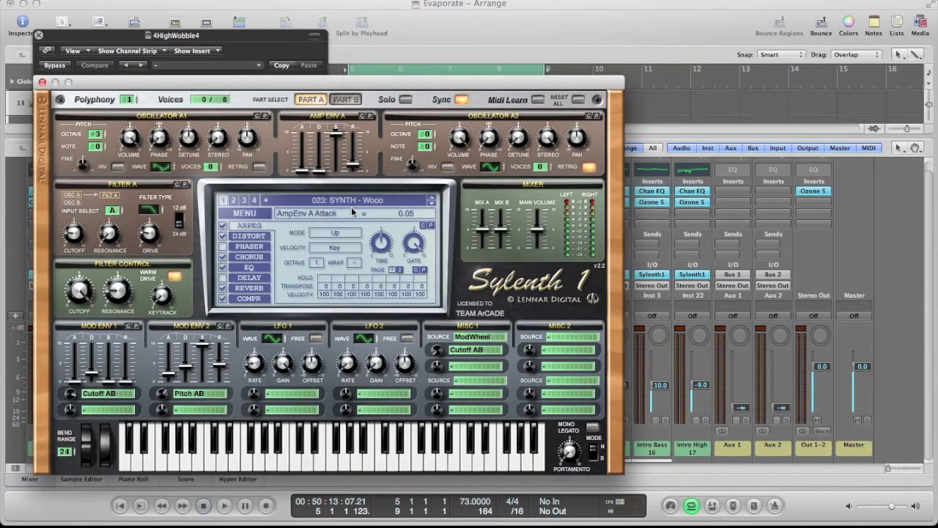
# Step: Switch off Sylenth1's arpeggiator and audition several single notes on its keyboard
pyautogui.click(223, 225)
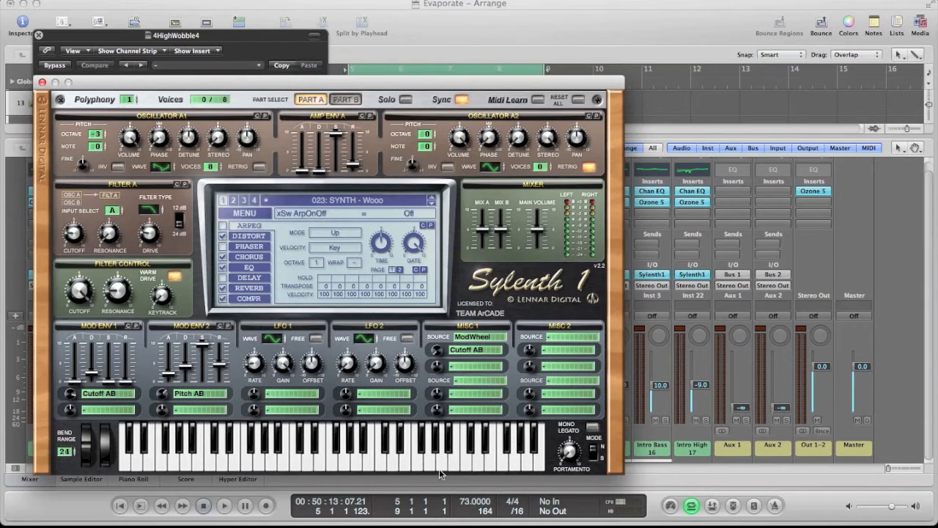
pyautogui.click(430, 464)
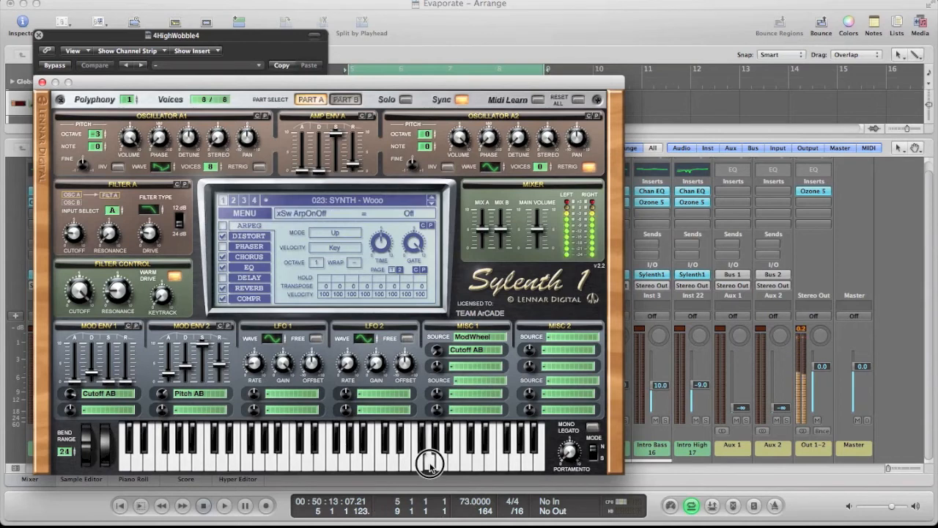
pyautogui.click(350, 464)
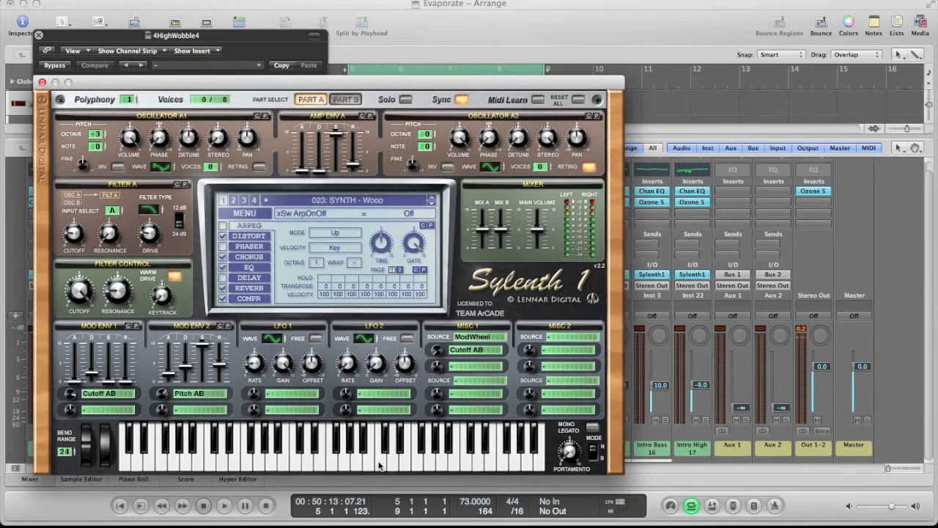
pyautogui.click(380, 465)
pyautogui.click(288, 466)
# Step: Switch the arpeggiator back on, audition a note with it, and close Sylenth1
pyautogui.click(223, 233)
pyautogui.moveTo(381, 246); pyautogui.dragTo(408, 223)
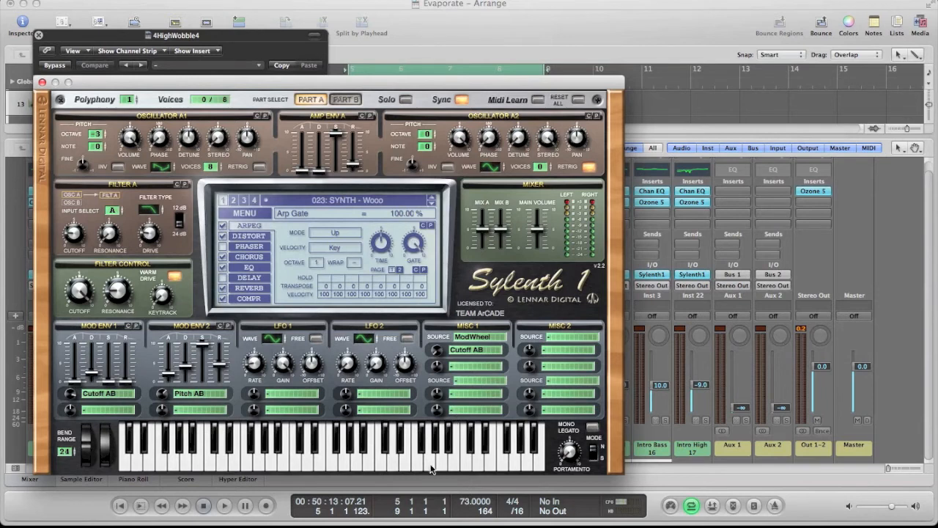
pyautogui.click(431, 468)
pyautogui.click(43, 84)
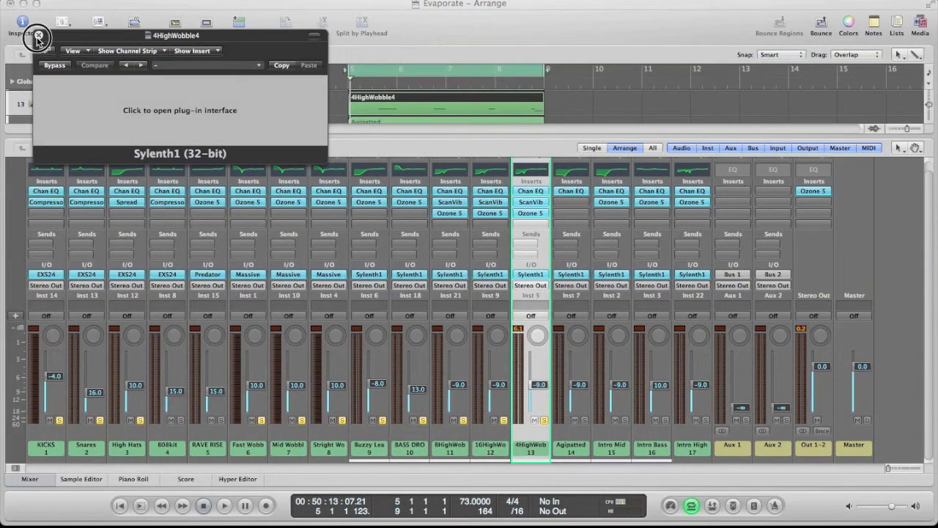
pyautogui.click(38, 34)
# Step: Open Ozone 5 on the 4HighWobble4 channel, dismiss its Preset Manager to view the harmonic exciter settings, and close it
pyautogui.click(460, 444)
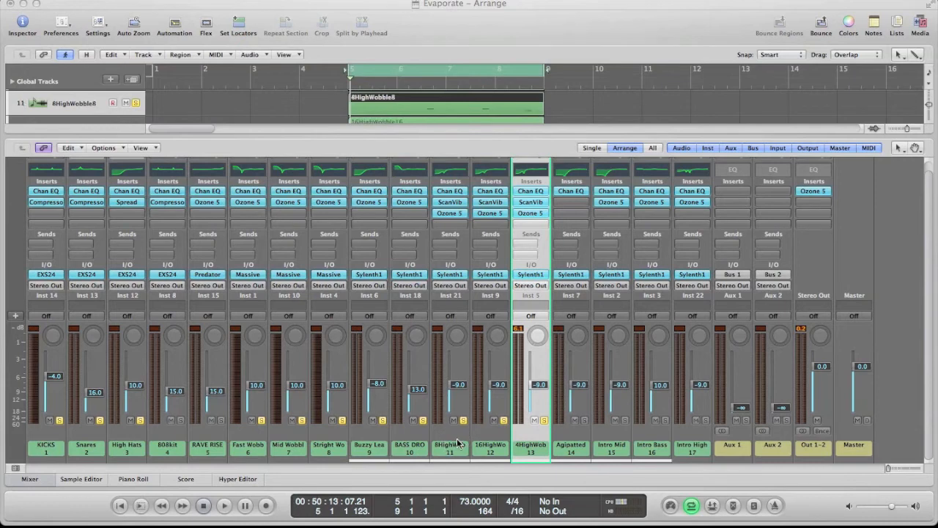
pyautogui.doubleClick(537, 216)
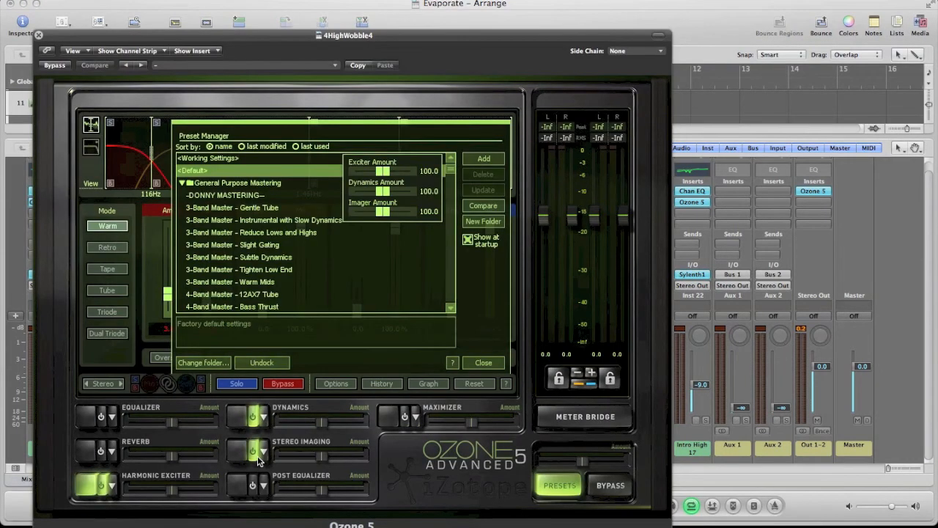
pyautogui.click(482, 363)
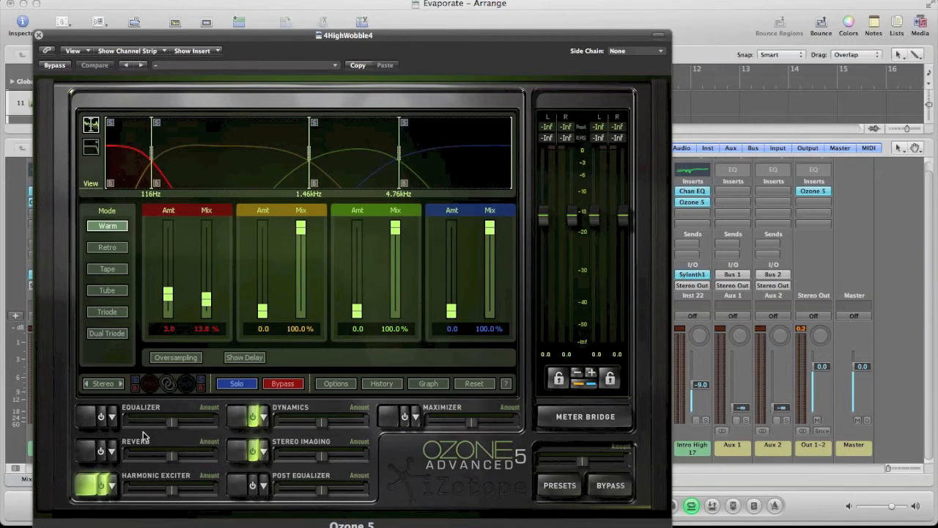
pyautogui.click(38, 37)
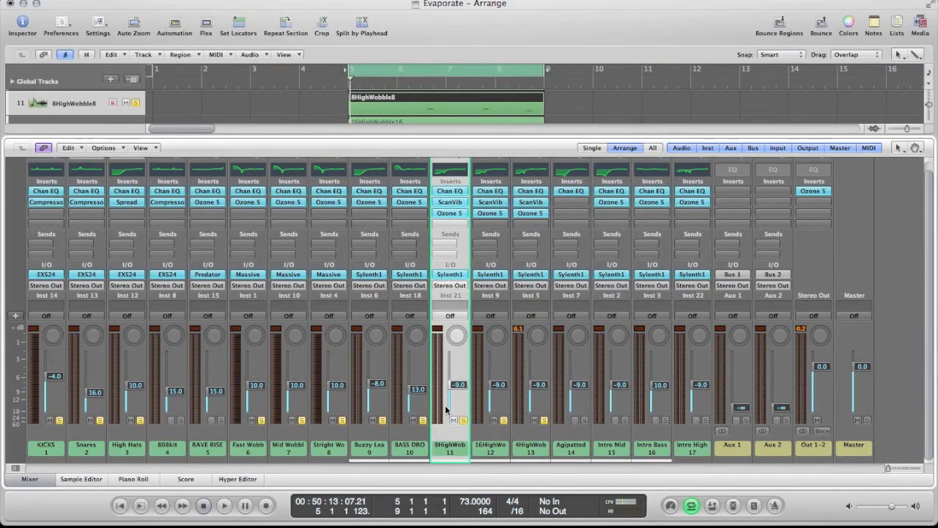
# Step: Check the arpeggiator time in the 4HighWobble4 channel's Sylenth1, and close the plug-in
pyautogui.click(546, 268)
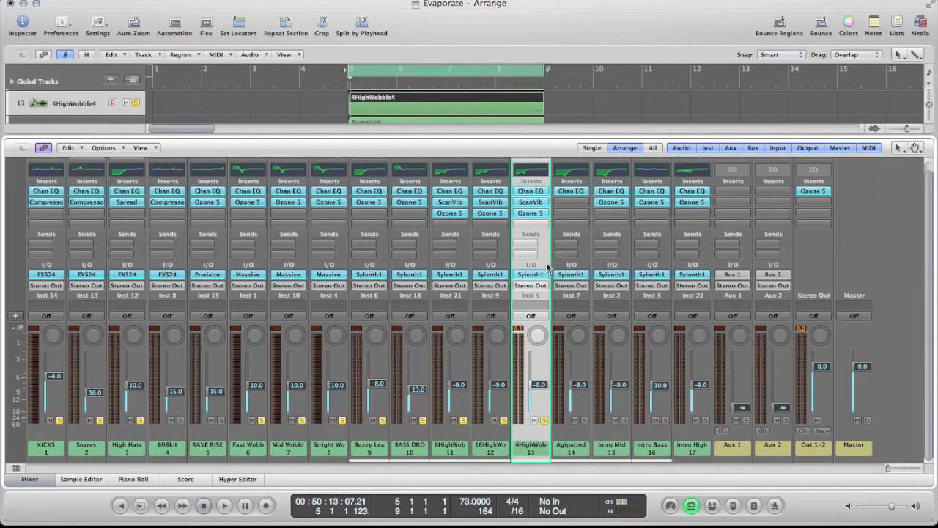
pyautogui.click(531, 274)
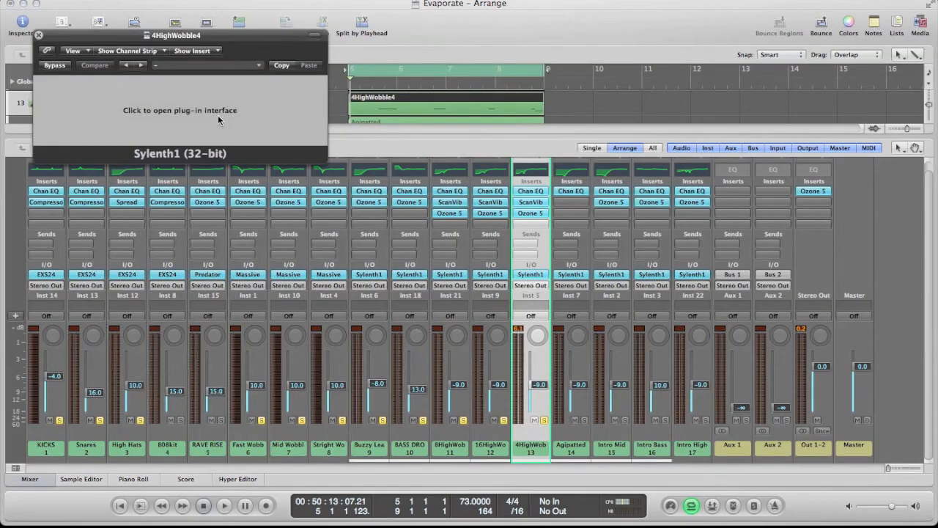
pyautogui.click(218, 111)
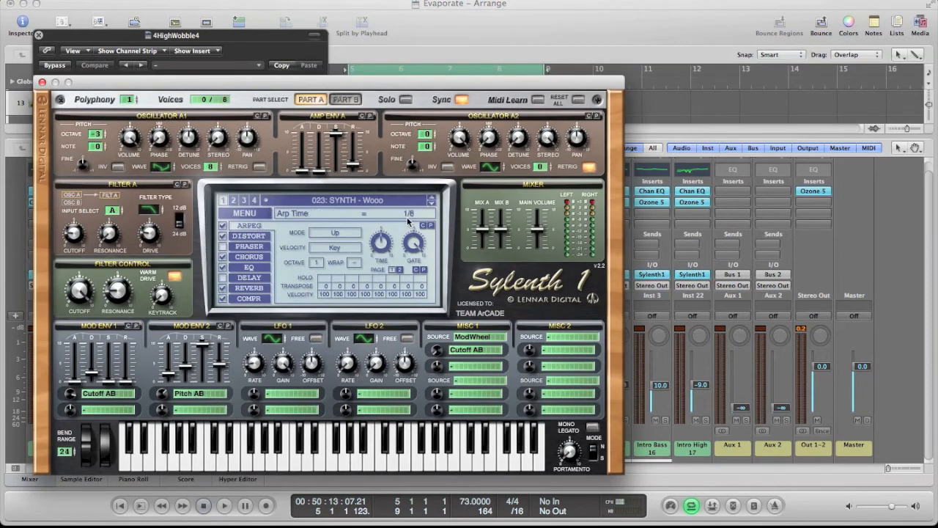
pyautogui.click(42, 83)
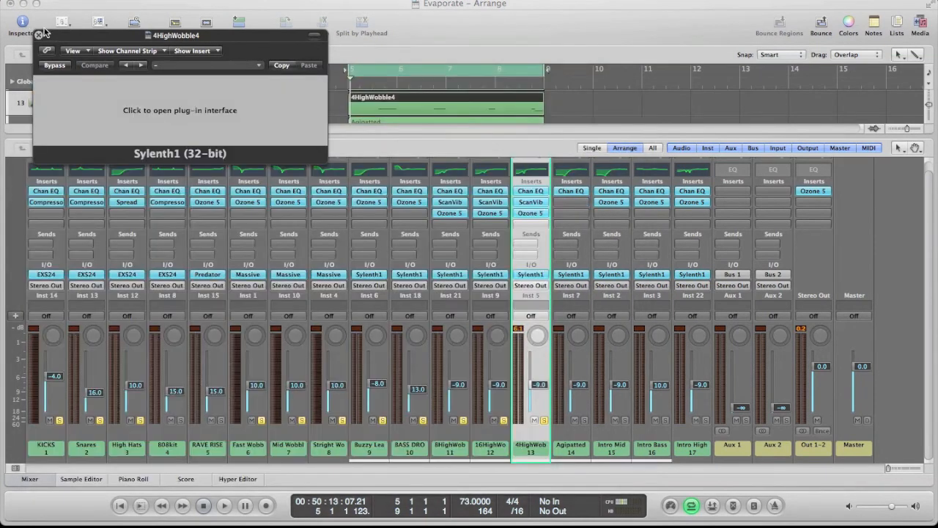
pyautogui.click(38, 34)
# Step: Open Sylenth1 on the 16HighWobble16 channel and check its arpeggiator time
pyautogui.click(494, 435)
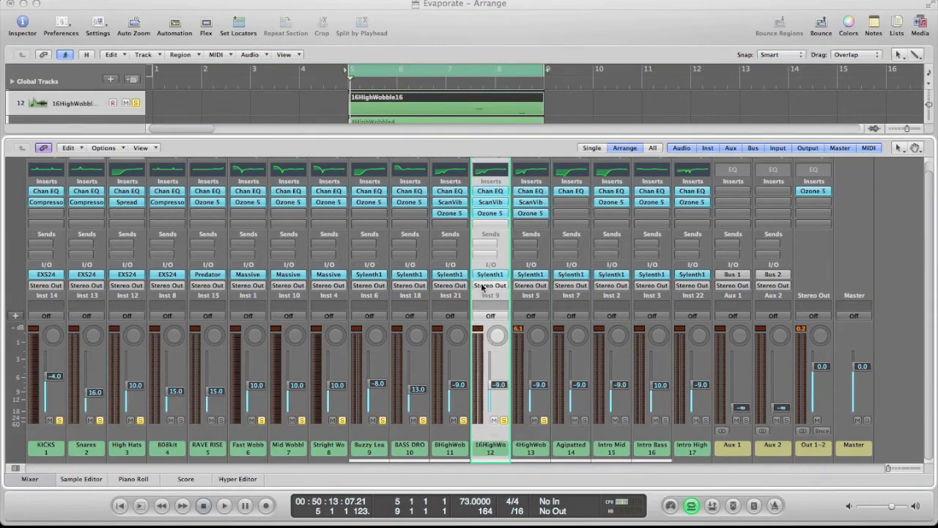
pyautogui.click(491, 274)
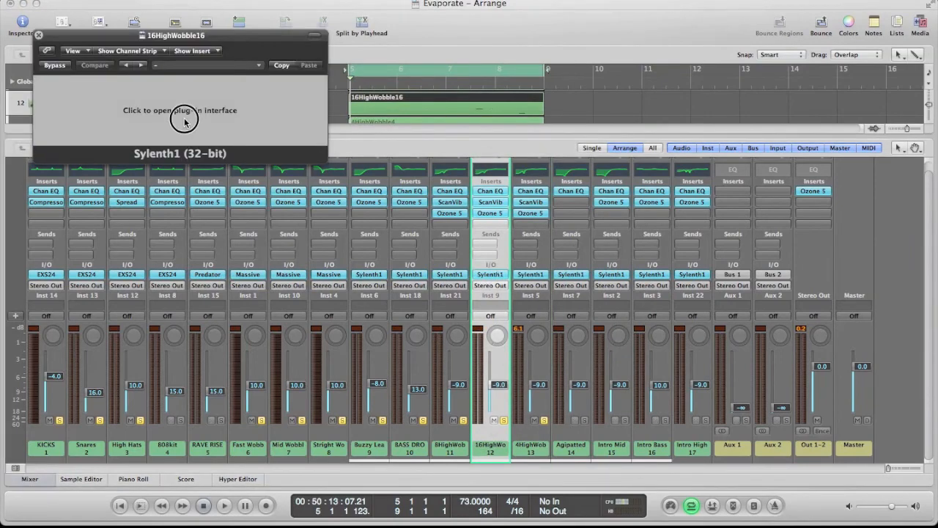
pyautogui.click(182, 117)
pyautogui.click(390, 251)
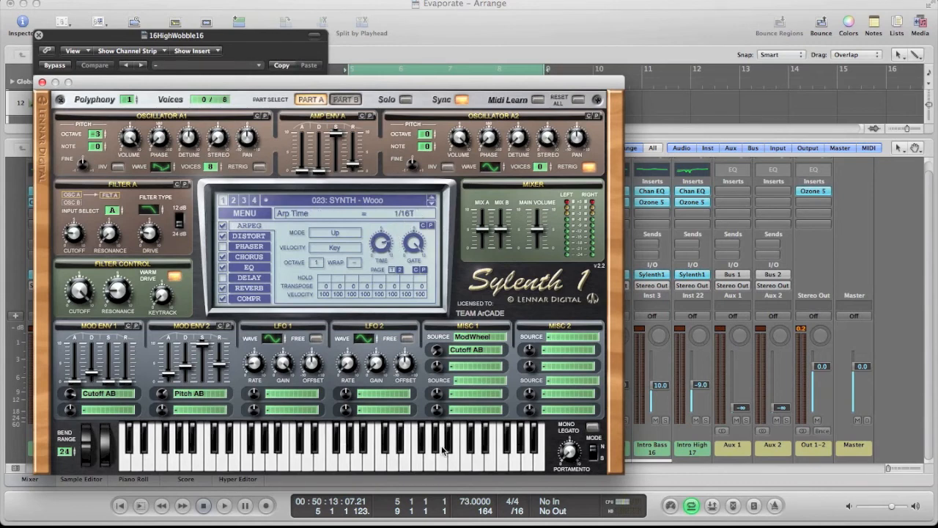
# Step: Set the 16HighWobble16 arpeggiator time to 1/16 and audition a note
pyautogui.moveTo(386, 248); pyautogui.dragTo(384, 250)
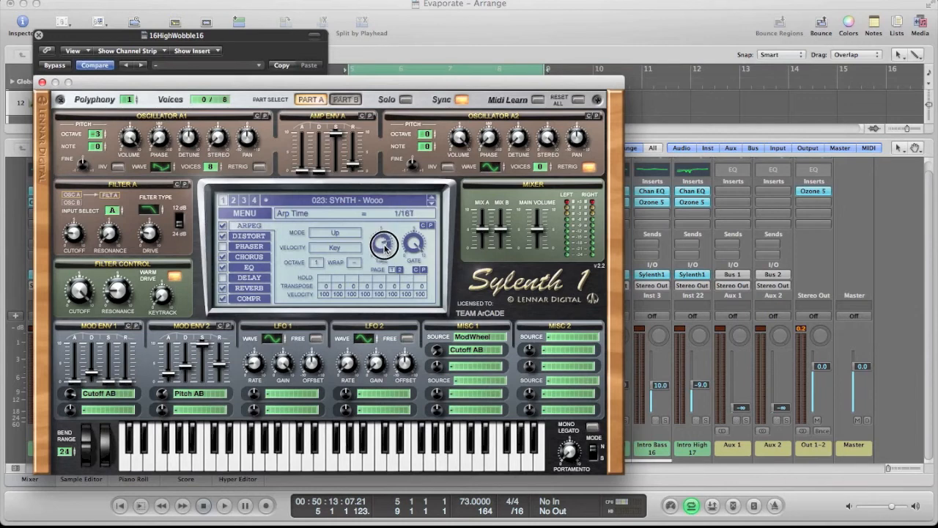
pyautogui.moveTo(385, 253); pyautogui.dragTo(385, 257)
pyautogui.click(431, 467)
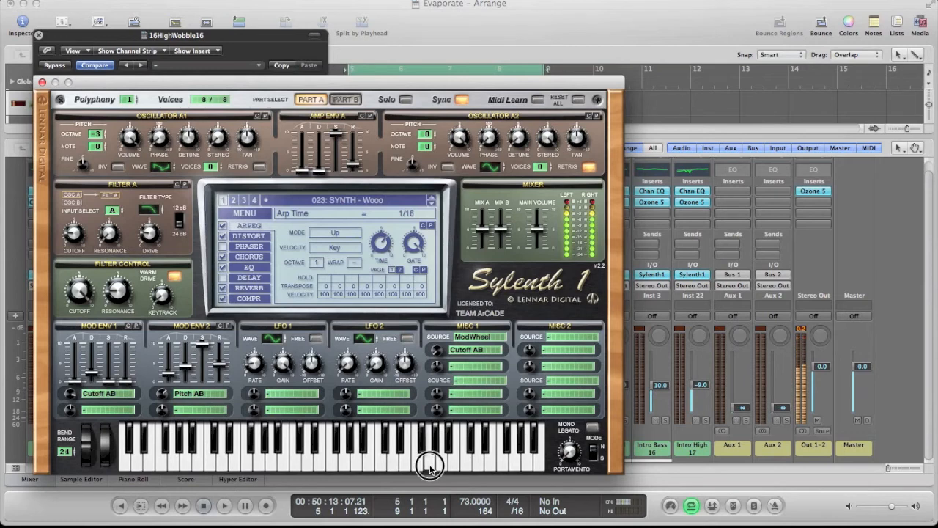
# Step: Set the 16HighWobble16 arpeggiator time back to 1/16T, audition a note, and close Sylenth1
pyautogui.moveTo(382, 242); pyautogui.dragTo(382, 230)
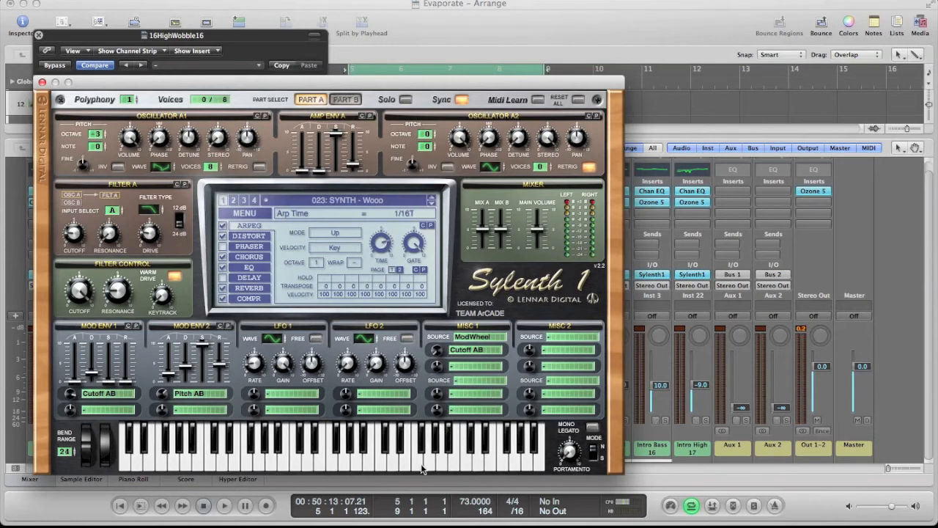
pyautogui.click(421, 470)
pyautogui.click(42, 83)
pyautogui.click(38, 36)
pyautogui.click(482, 375)
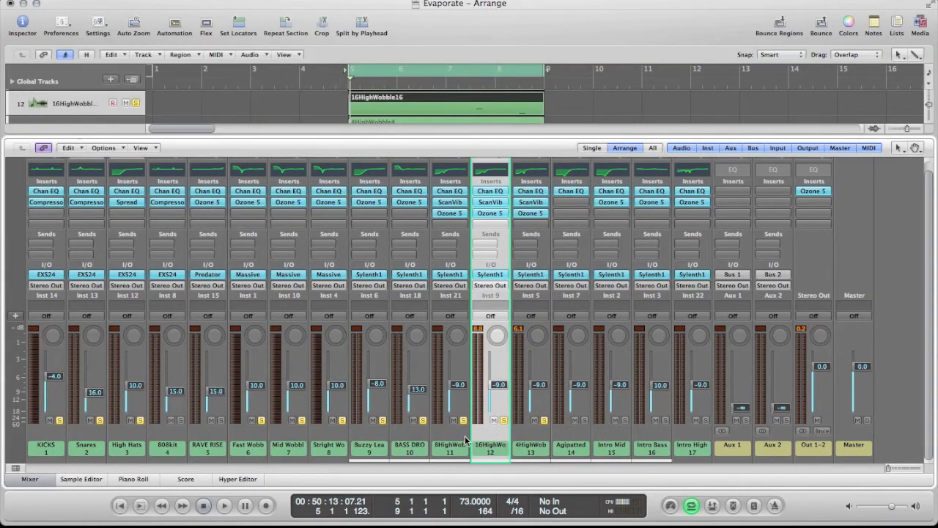
# Step: Open Sylenth1 on the 8HighWobble8 channel, check its arpeggiator time with a test note, and close the plug-in
pyautogui.press('Left')
pyautogui.doubleClick(460, 275)
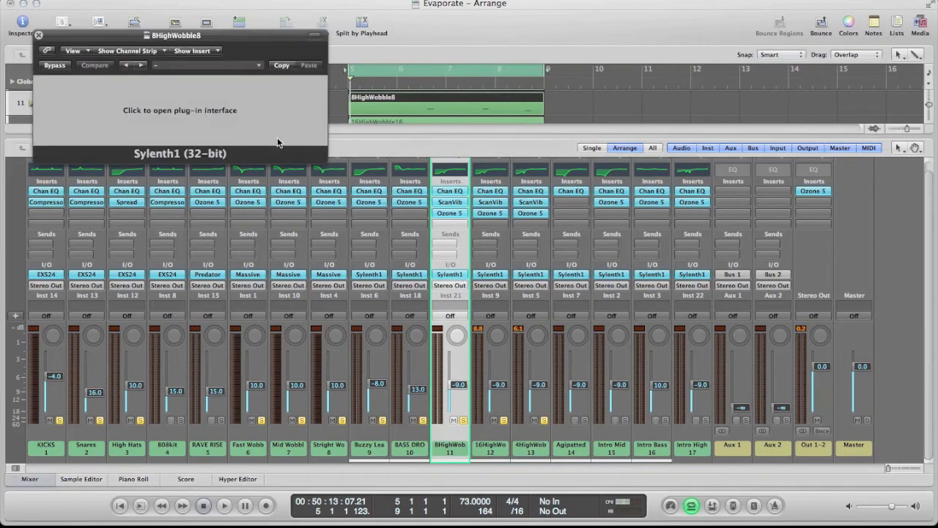
pyautogui.click(221, 118)
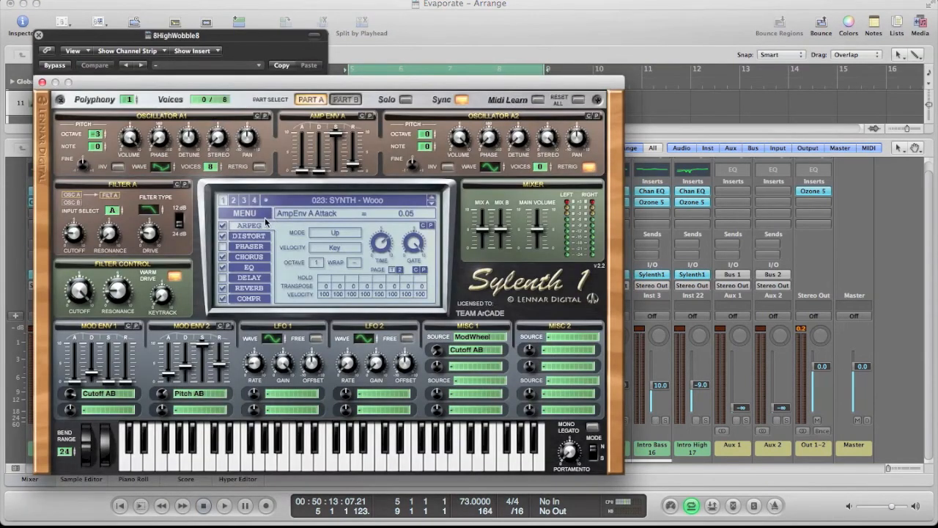
pyautogui.click(380, 246)
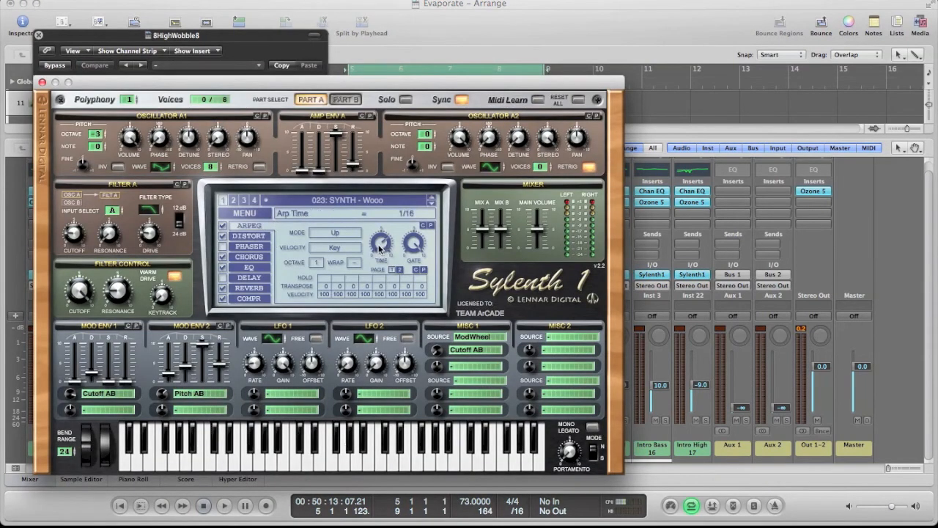
pyautogui.click(430, 464)
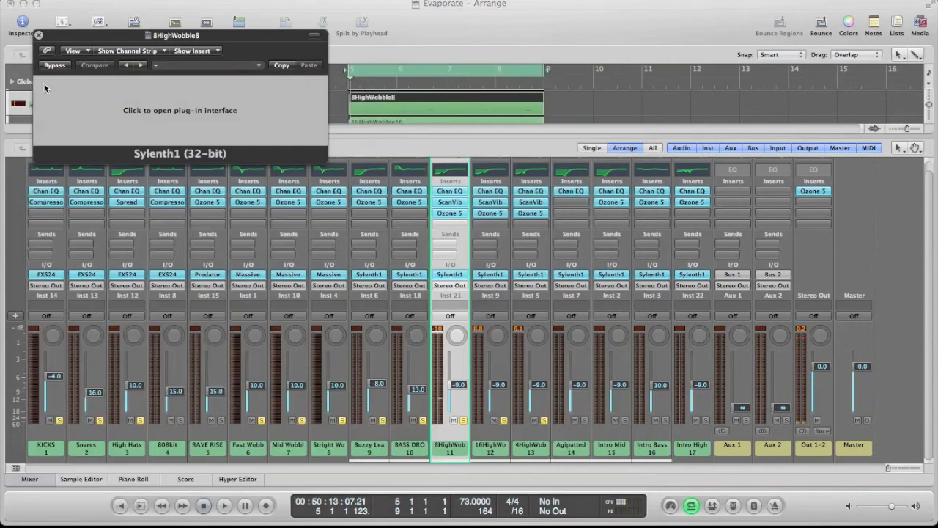
pyautogui.click(42, 82)
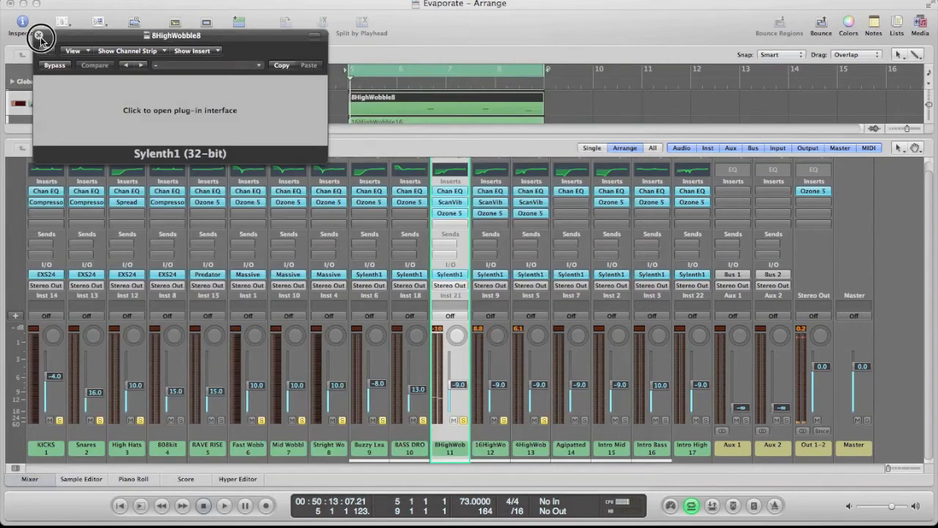
pyautogui.click(40, 37)
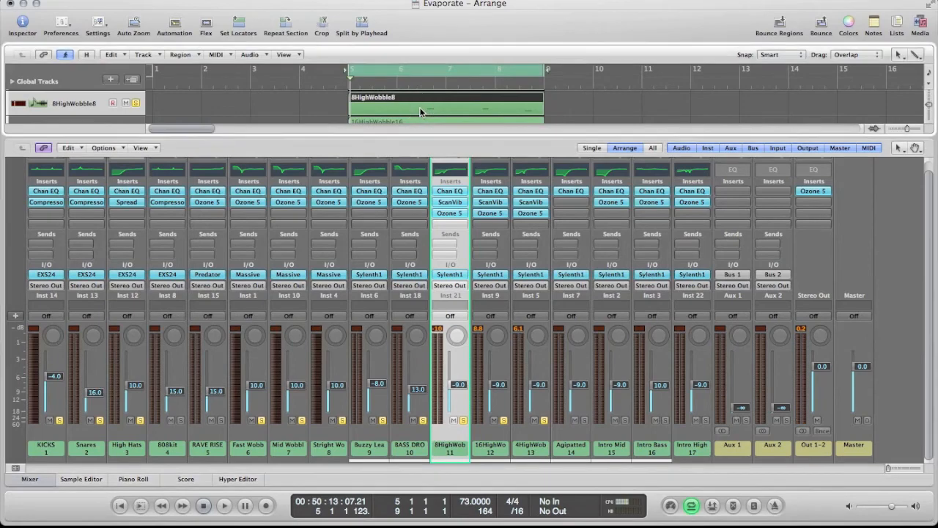
# Step: Hide the mixer to return to the full arrangement, and clear the region selection
pyautogui.click(31, 478)
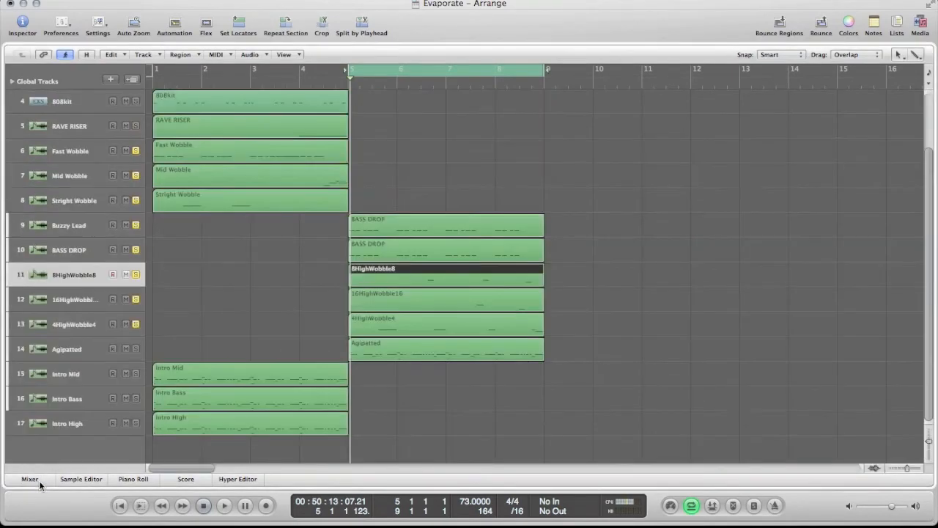
pyautogui.click(39, 480)
pyautogui.scroll(1, 490, 388)
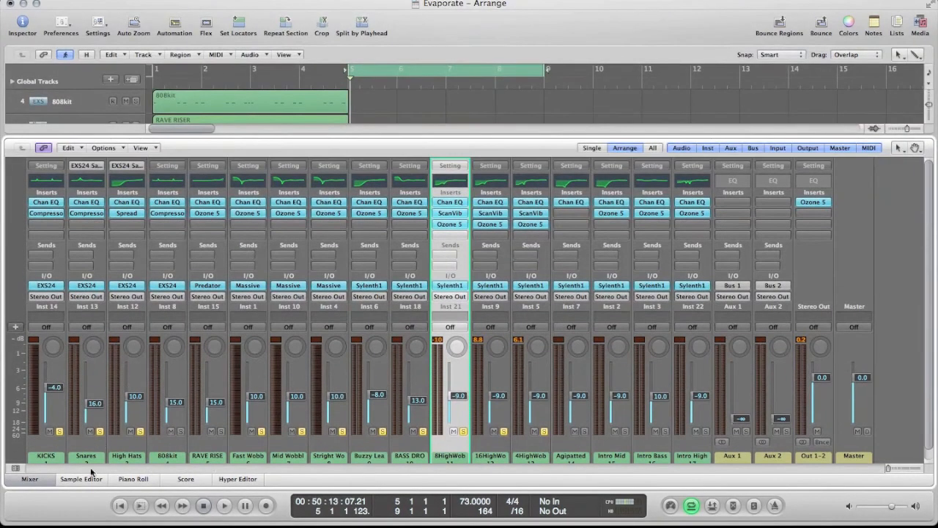
pyautogui.click(39, 480)
pyautogui.click(568, 326)
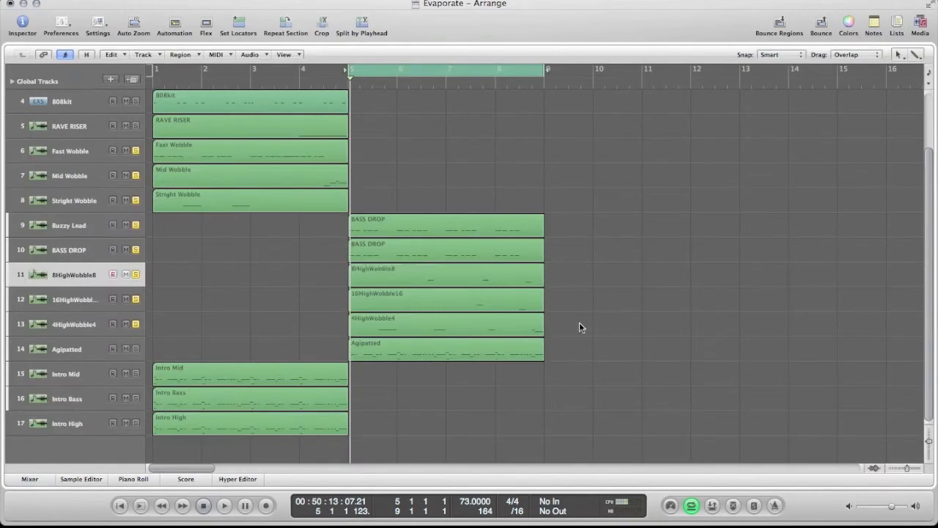
# Step: Select the 8HighWobble8, 16HighWobble16 and 4HighWobble4 regions together, and play the cycled bars 5 to 9
pyautogui.click(420, 281)
pyautogui.moveTo(572, 263); pyautogui.dragTo(483, 323)
pyautogui.moveTo(549, 281); pyautogui.dragTo(393, 320)
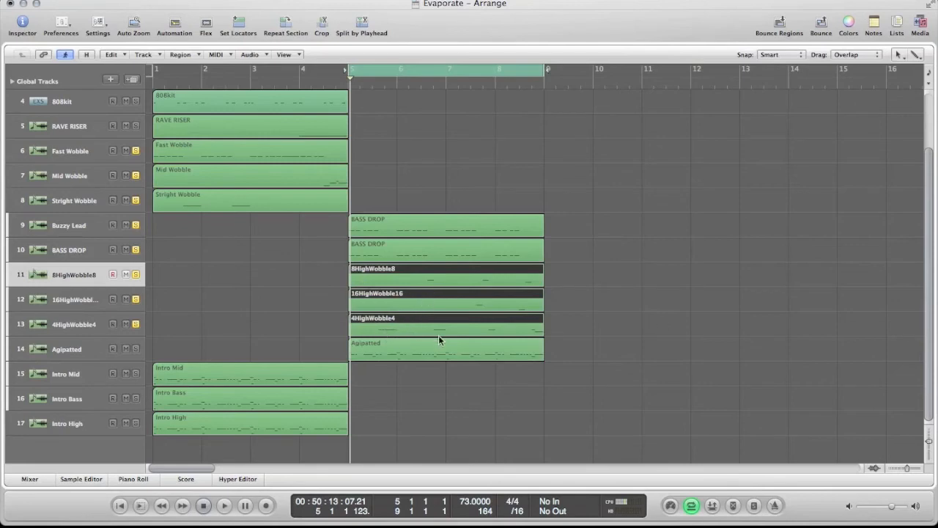
pyautogui.moveTo(576, 273); pyautogui.dragTo(428, 325)
pyautogui.press('space')
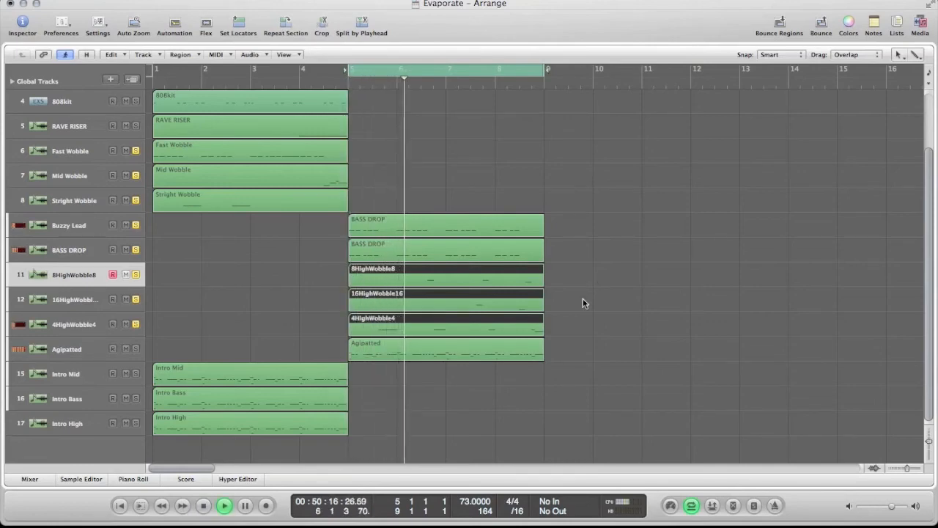
pyautogui.click(931, 444)
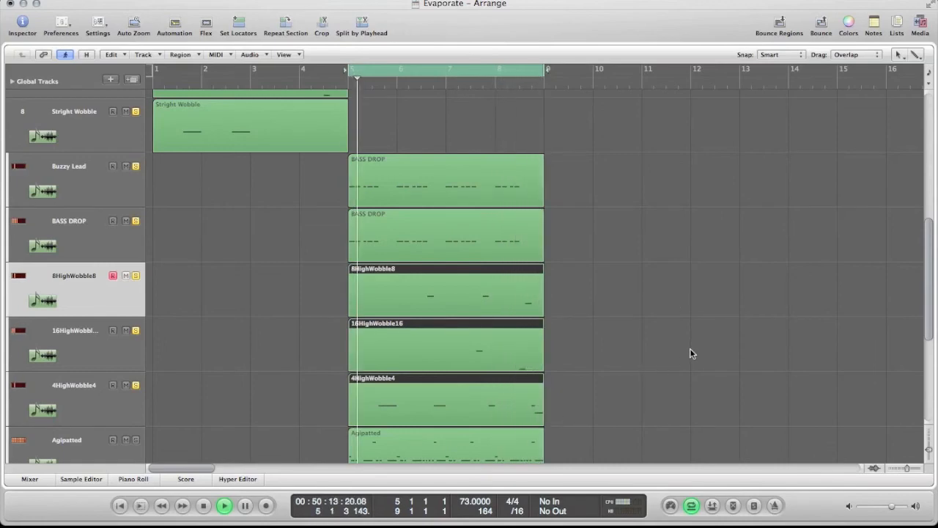
pyautogui.moveTo(930, 451); pyautogui.dragTo(930, 437)
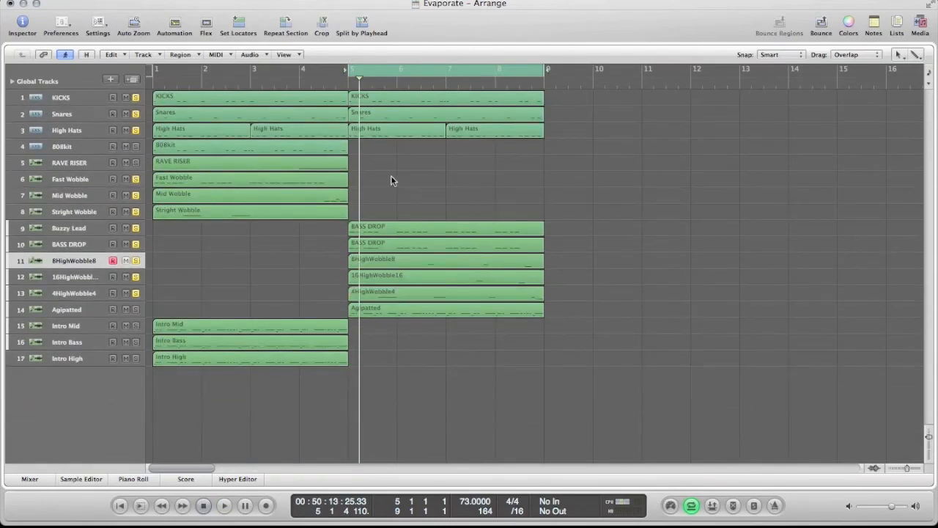
# Step: Select the regions from 808kit through Agipatted, set the cycle range to bars 1 to 9, and enlarge the track rows
pyautogui.moveTo(557, 309); pyautogui.dragTo(156, 166)
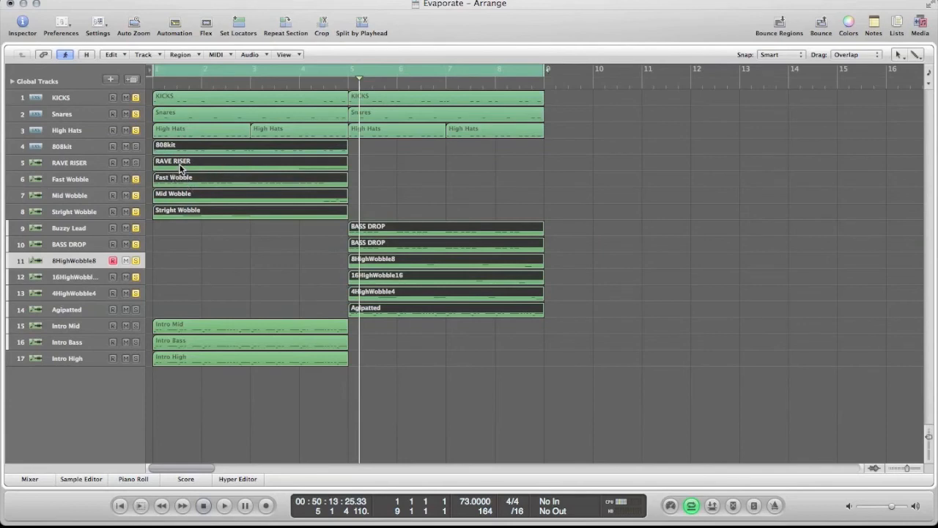
pyautogui.moveTo(930, 436); pyautogui.dragTo(928, 442)
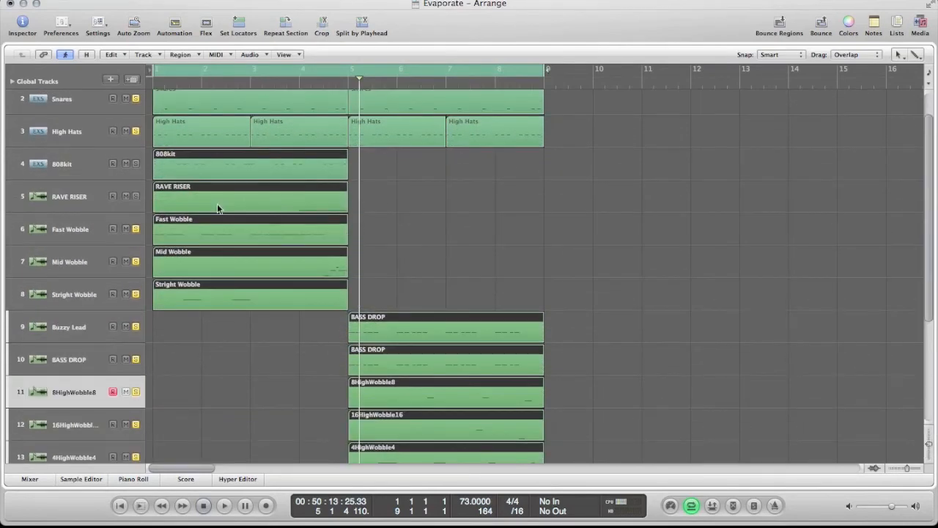
pyautogui.scroll(-1, 222, 212)
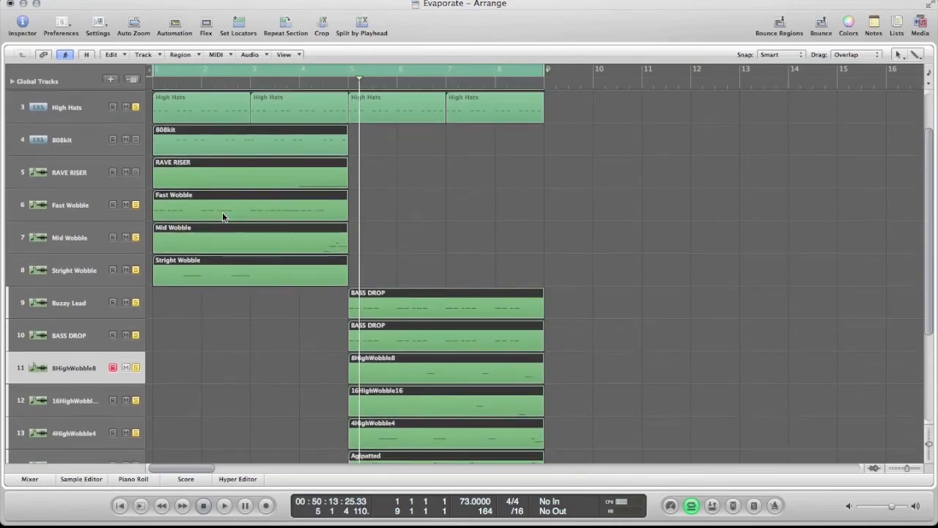
pyautogui.scroll(-1, 388, 279)
pyautogui.scroll(-1, 372, 278)
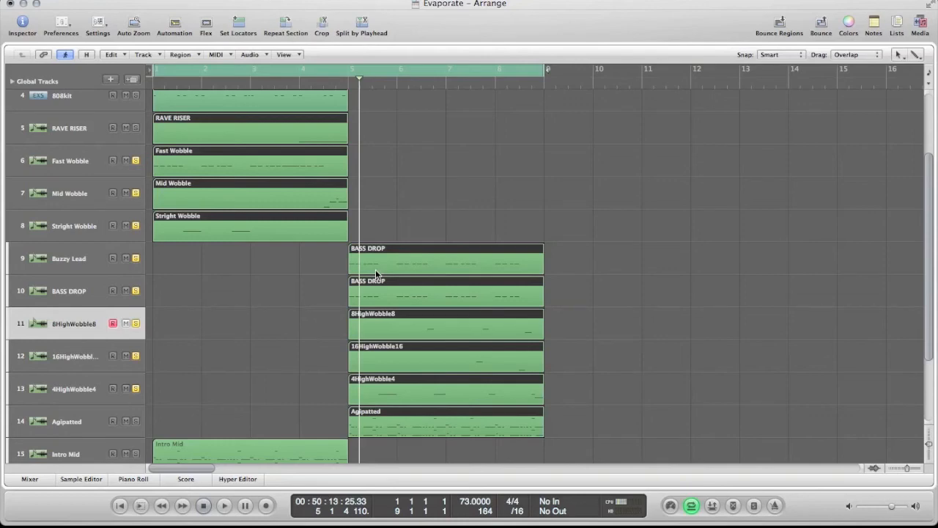
pyautogui.scroll(-3, 376, 269)
pyautogui.scroll(2, 547, 279)
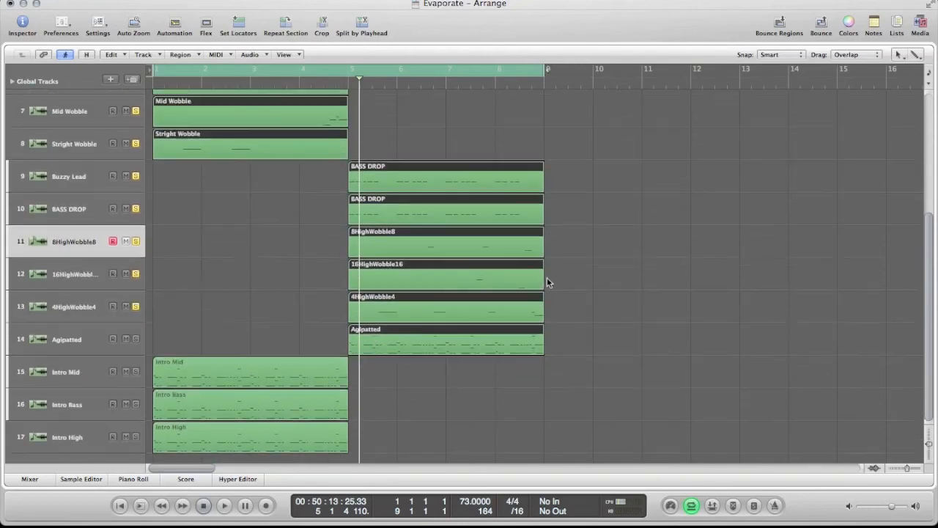
# Step: Select only the Fast Wobble through Agipatted regions, and play the cycled bars 1 to 9
pyautogui.moveTo(583, 372); pyautogui.dragTo(155, 153)
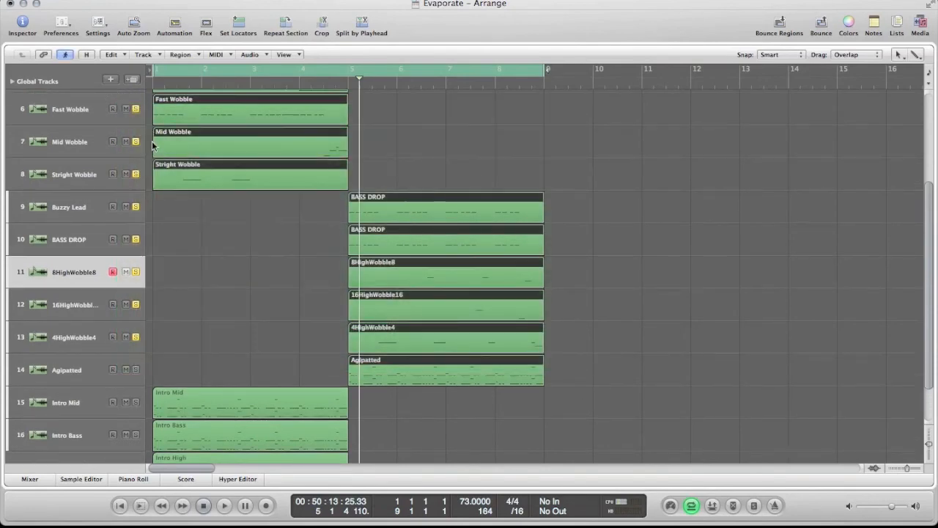
pyautogui.scroll(3, 494, 209)
pyautogui.scroll(2, 392, 197)
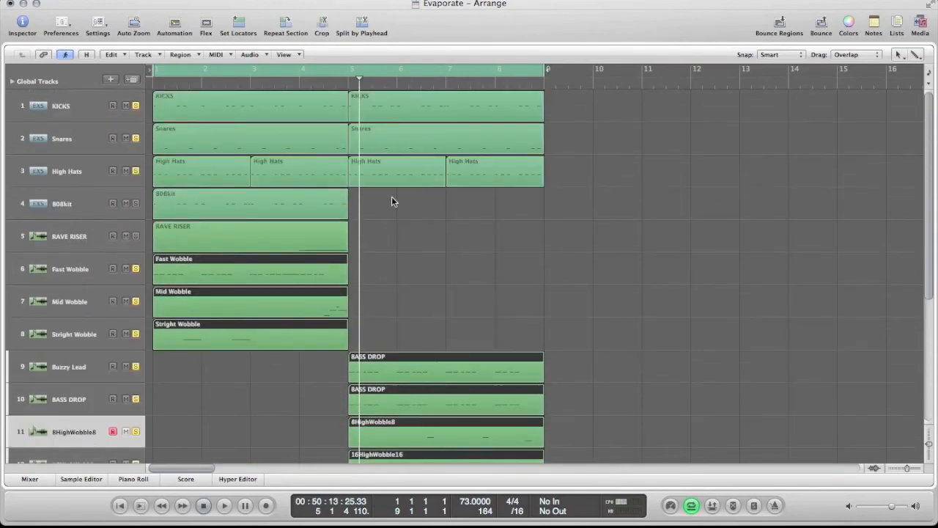
pyautogui.scroll(-4, 387, 195)
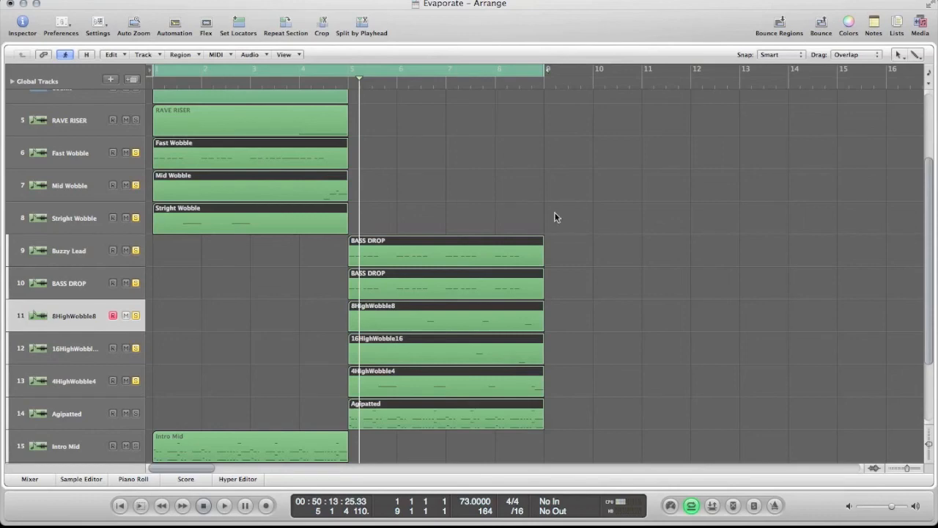
pyautogui.press('space')
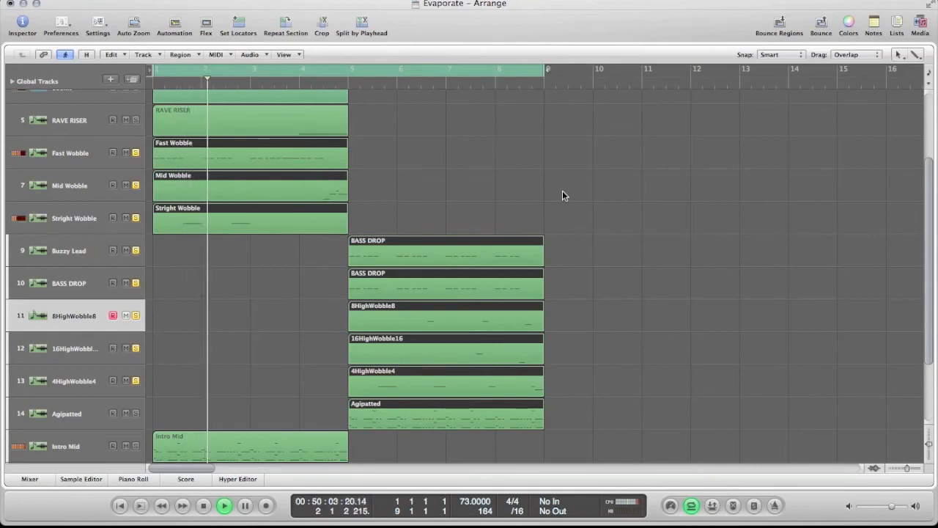
pyautogui.click(684, 525)
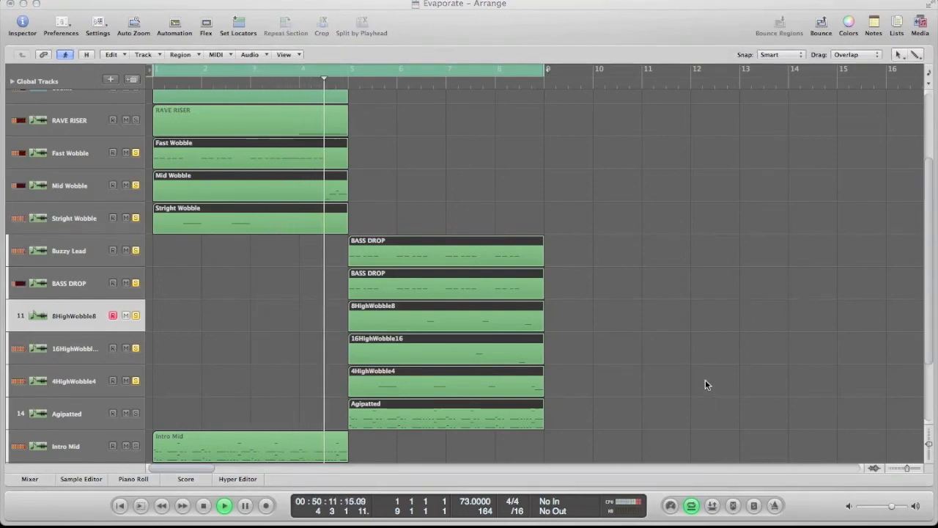
# Step: Cycle bars 5 to 9 around the drop regions from Buzzy Lead to Agipatted, clear the selection, and stop playback
pyautogui.click(557, 187)
pyautogui.moveTo(554, 188); pyautogui.dragTo(404, 426)
pyautogui.hotkey('ctrl', '=')
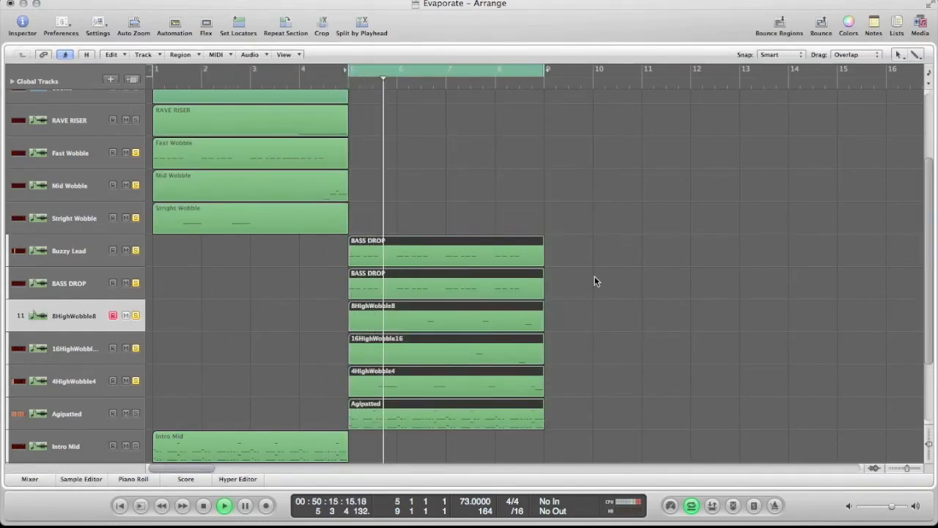
pyautogui.click(555, 188)
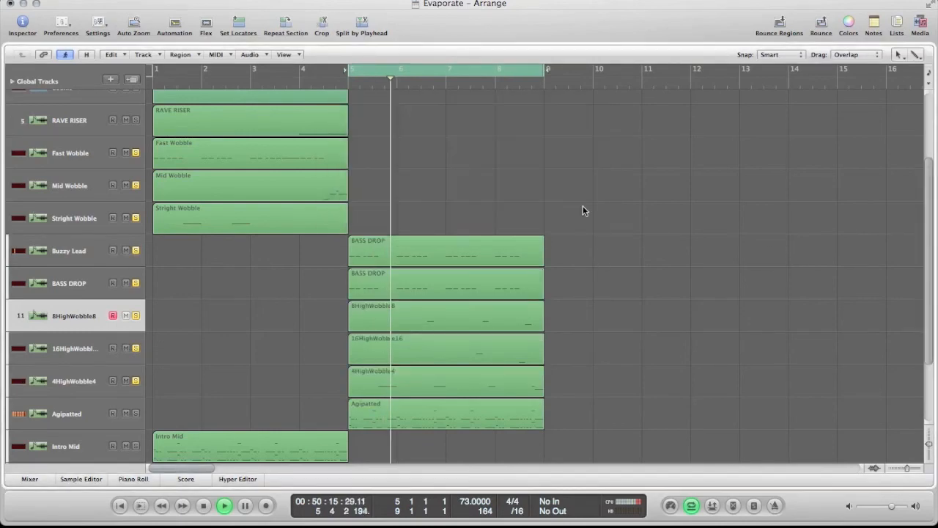
pyautogui.scroll(3, 502, 235)
pyautogui.scroll(-4, 502, 224)
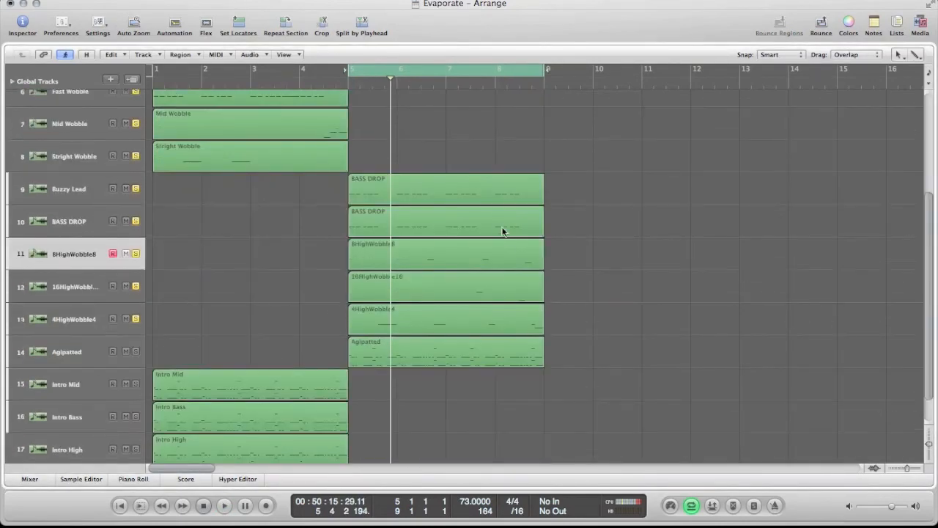
pyautogui.scroll(5, 355, 233)
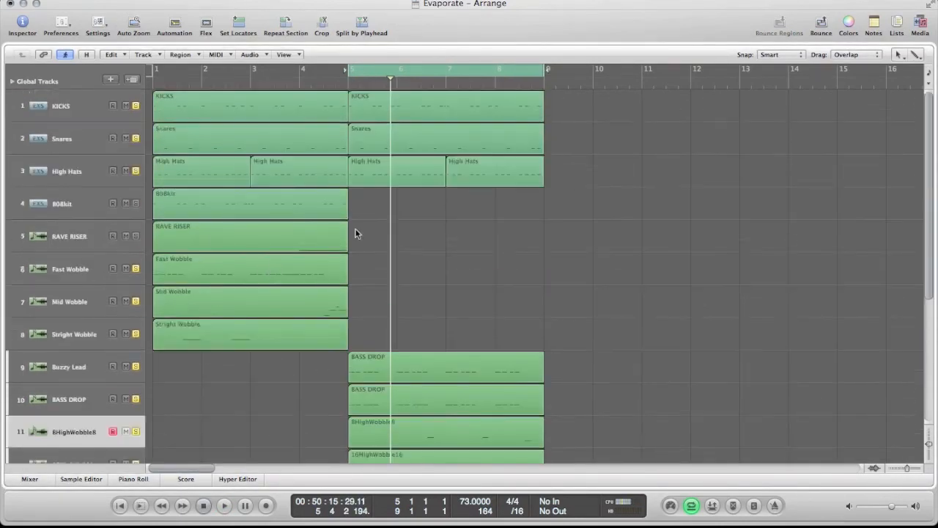
# Step: Set the cycle range around all regions, bars 1 to 9, clear the selection, and return the playhead to the project start
pyautogui.press('super+a')
pyautogui.hotkey('ctrl', '=')
pyautogui.click(463, 250)
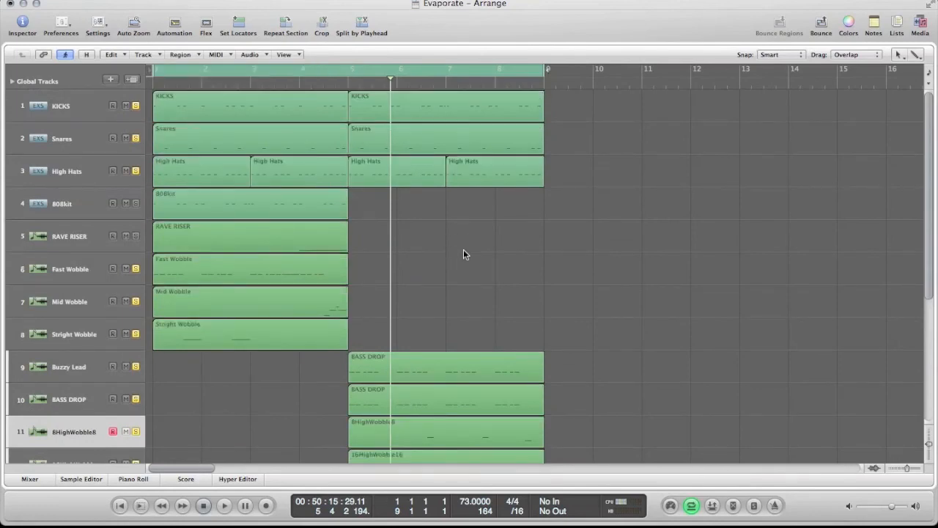
pyautogui.click(123, 505)
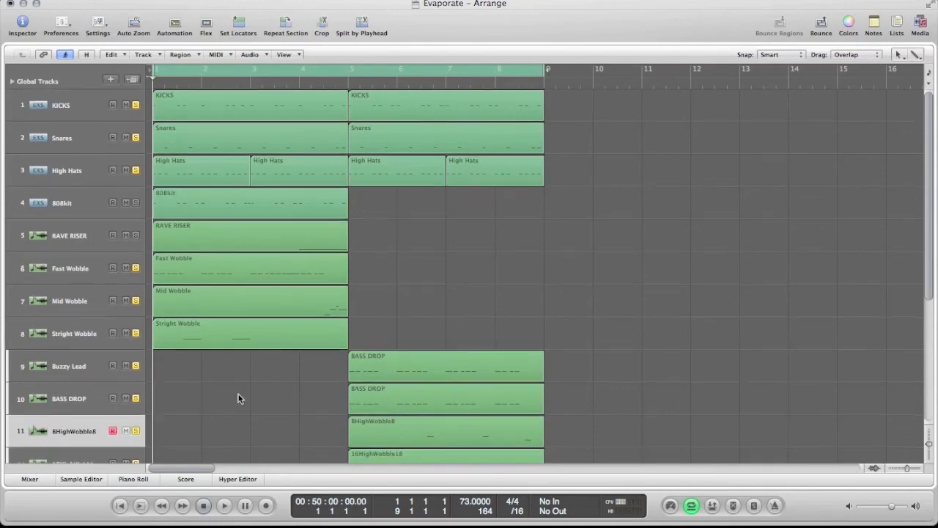
pyautogui.scroll(-6, 235, 396)
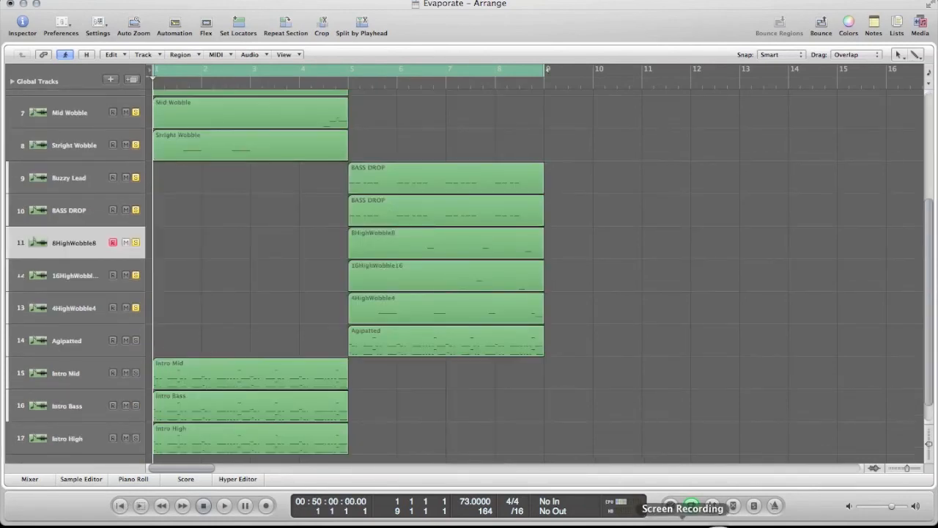
pyautogui.click(755, 453)
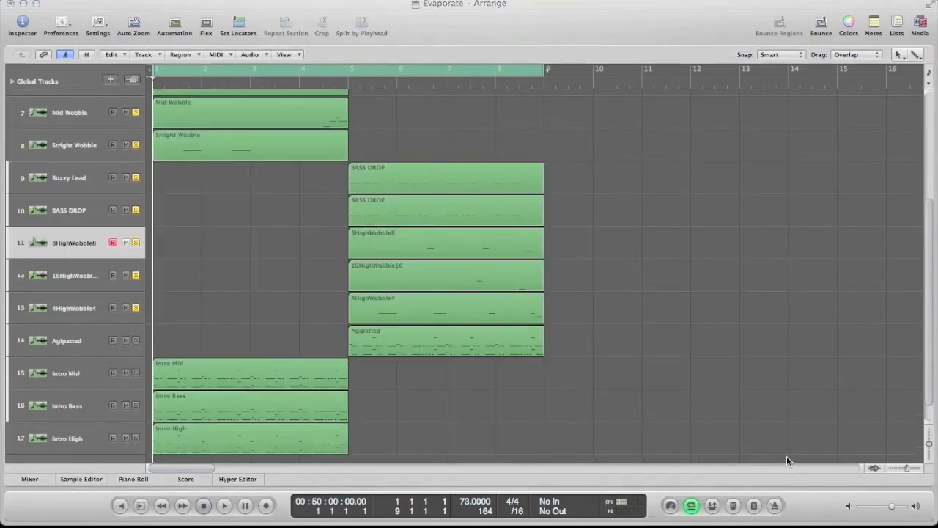